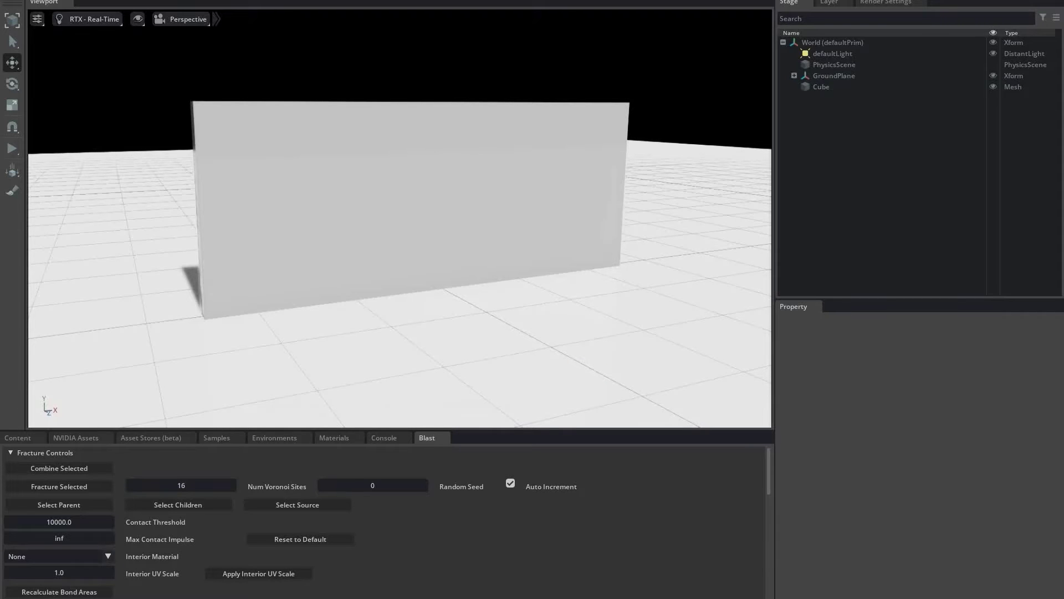
{"action": "left_click", "coordinate": [61, 3]}
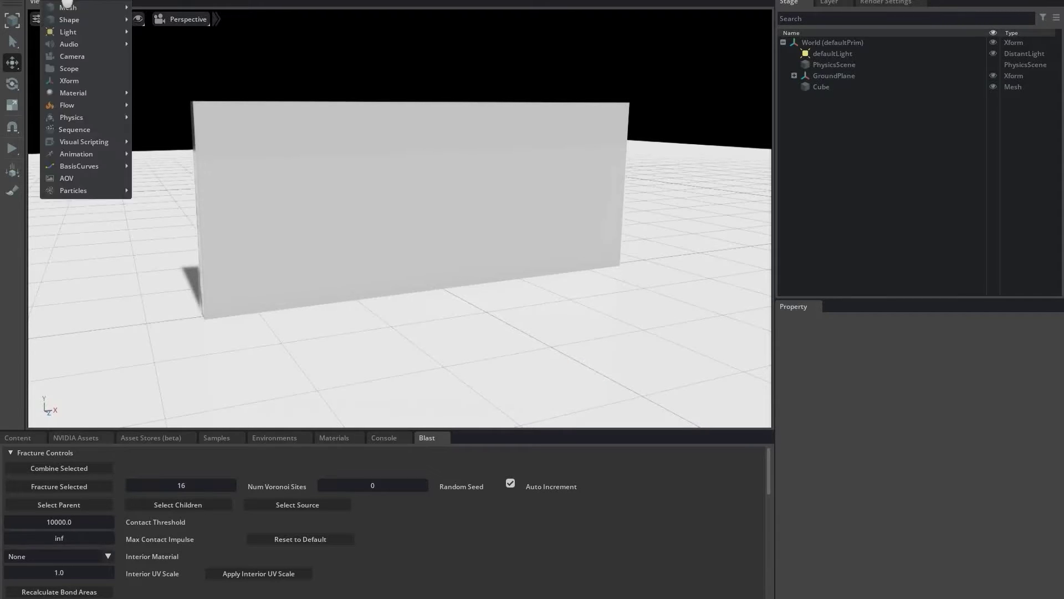
{"action": "mouse_move", "coordinate": [79, 9]}
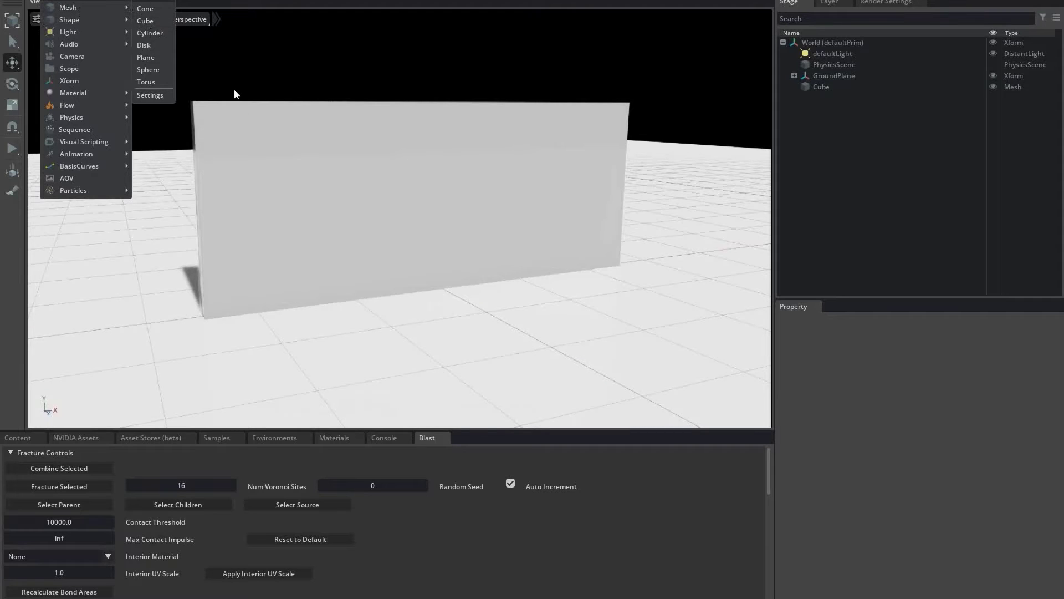
{"action": "left_click", "coordinate": [392, 202]}
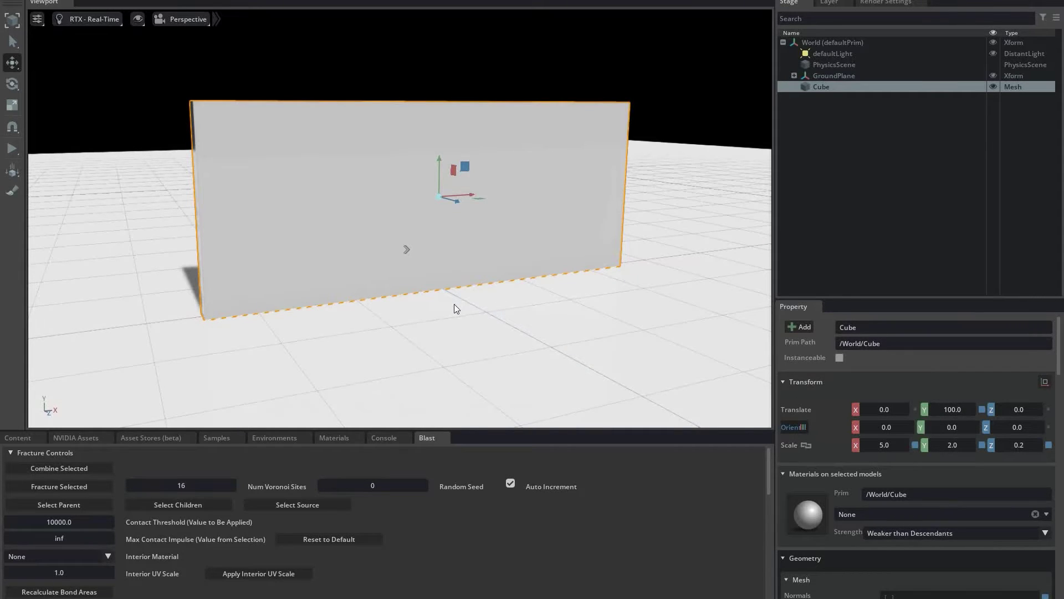
Test the unfractured wall in the running simulation by pulling its left side upward, and stop the simulation
{"action": "left_click", "coordinate": [156, 131]}
{"action": "left_click", "coordinate": [12, 148]}
{"action": "mouse_move", "coordinate": [251, 209]}
{"action": "left_mouse_down", "text": "shift"}
{"action": "mouse_move", "coordinate": [265, 137]}
{"action": "mouse_move", "coordinate": [307, 61]}
{"action": "mouse_move", "coordinate": [295, 100]}
{"action": "left_mouse_up", "text": "shift"}
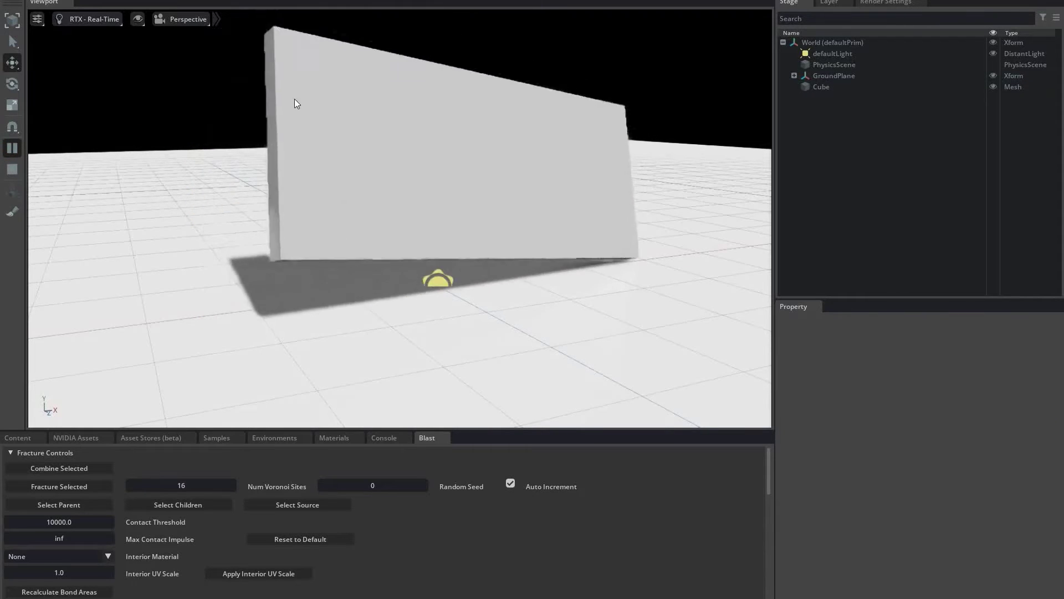
{"action": "left_click", "coordinate": [13, 169]}
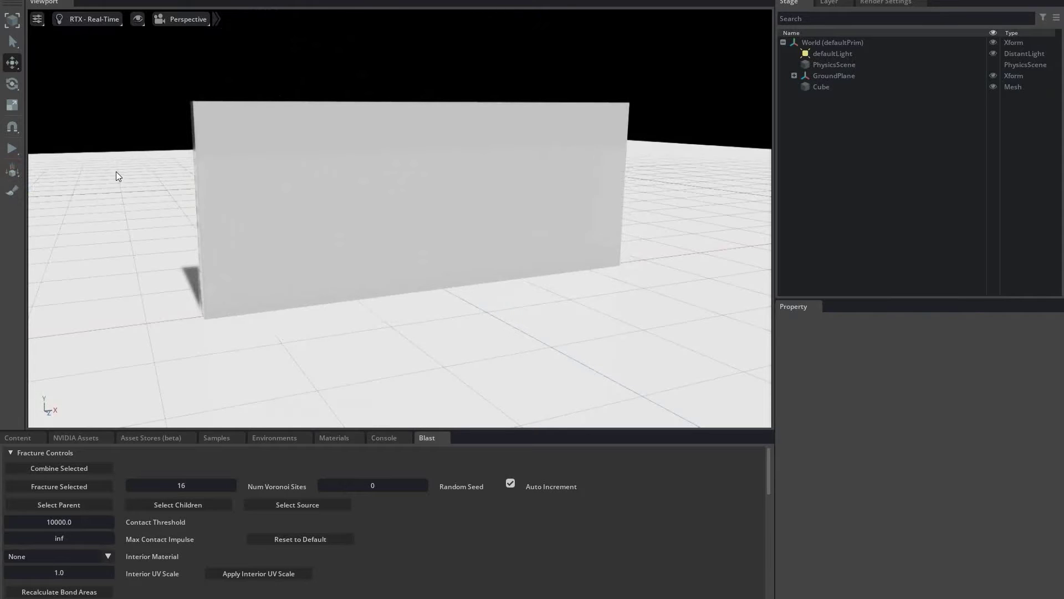
Fracture the Cube wall using 1000 Voronoi sites
{"action": "left_click", "coordinate": [279, 259]}
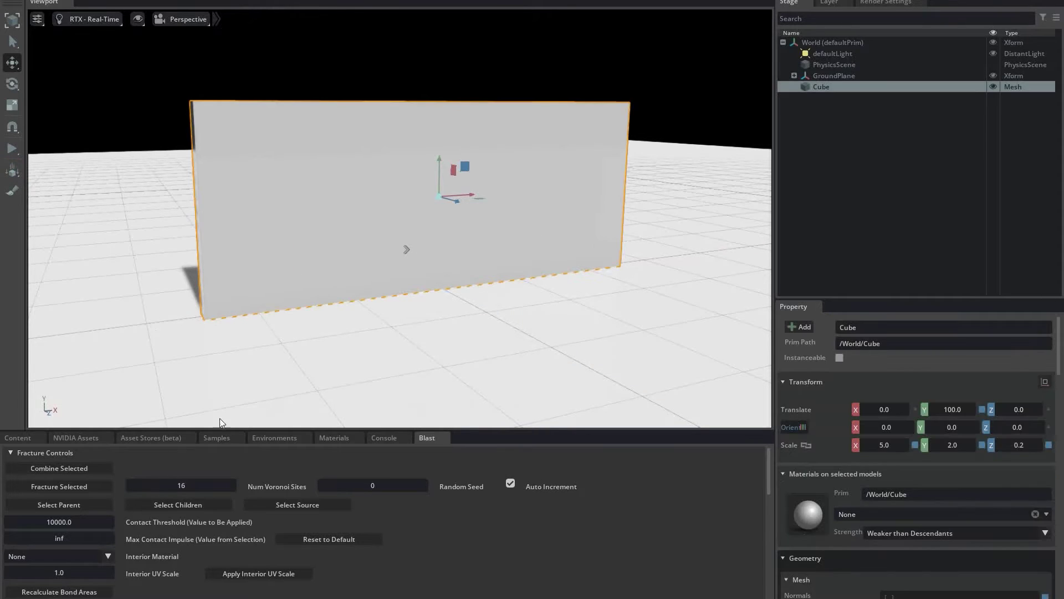
{"action": "double_click", "coordinate": [201, 490]}
{"action": "type", "text": "1000"}
{"action": "left_click", "coordinate": [85, 488]}
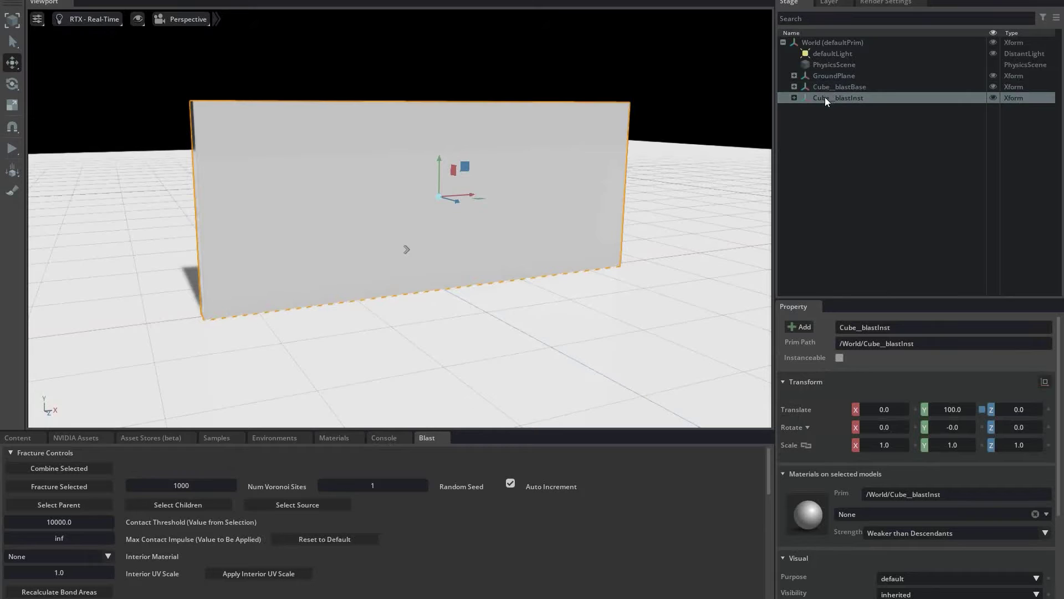
Recalculate the attachment of Cube__blastInst with external bonds made unbreakable, and dismiss the status message
{"action": "scroll", "coordinate": [261, 539], "scroll_direction": "down", "scroll_amount": 3}
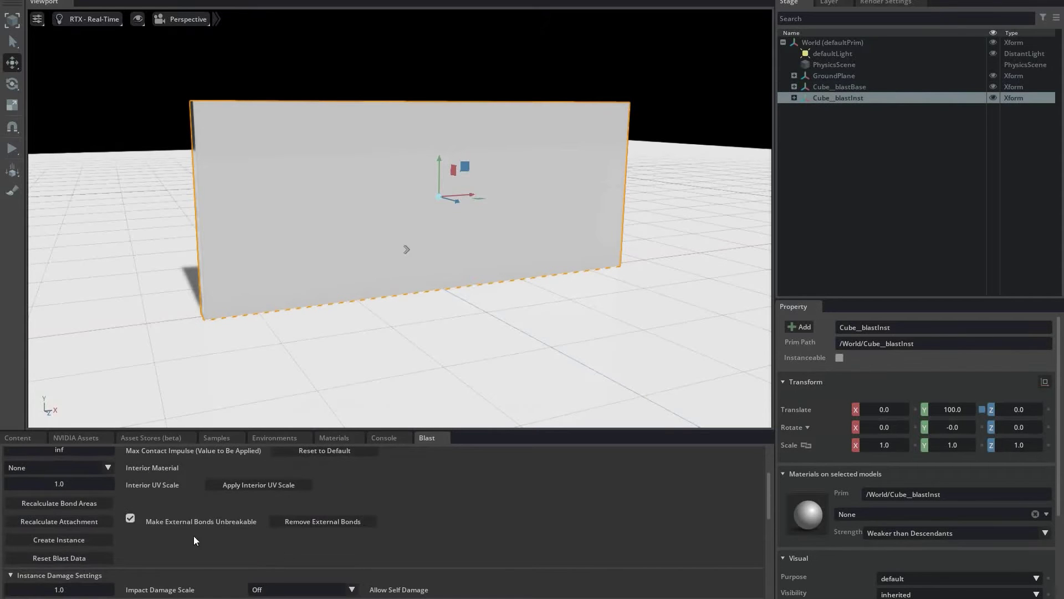
{"action": "left_click", "coordinate": [88, 523]}
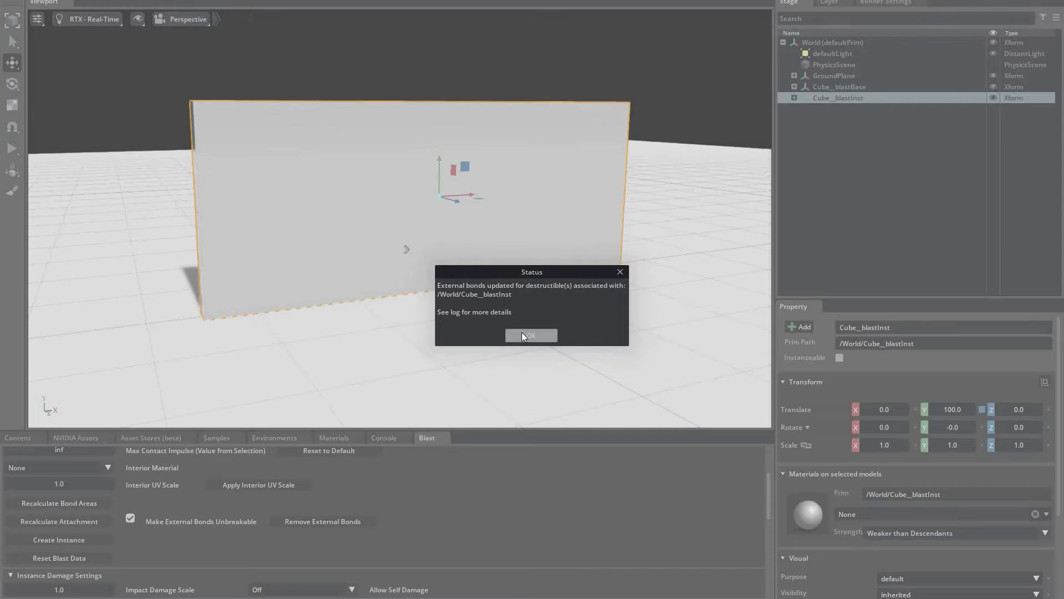
{"action": "left_click", "coordinate": [523, 333]}
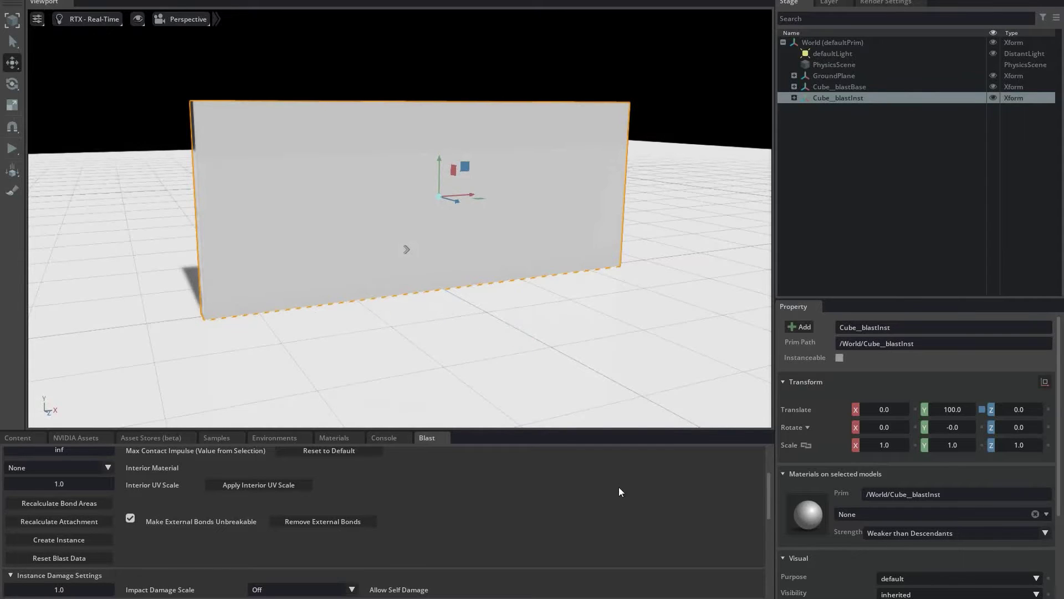
Disable stress gravity for the blast instance and set its compression elastic limit to 0.05 and compression fatal limit to 0.1
{"action": "scroll", "coordinate": [619, 492], "scroll_direction": "down", "scroll_amount": 3}
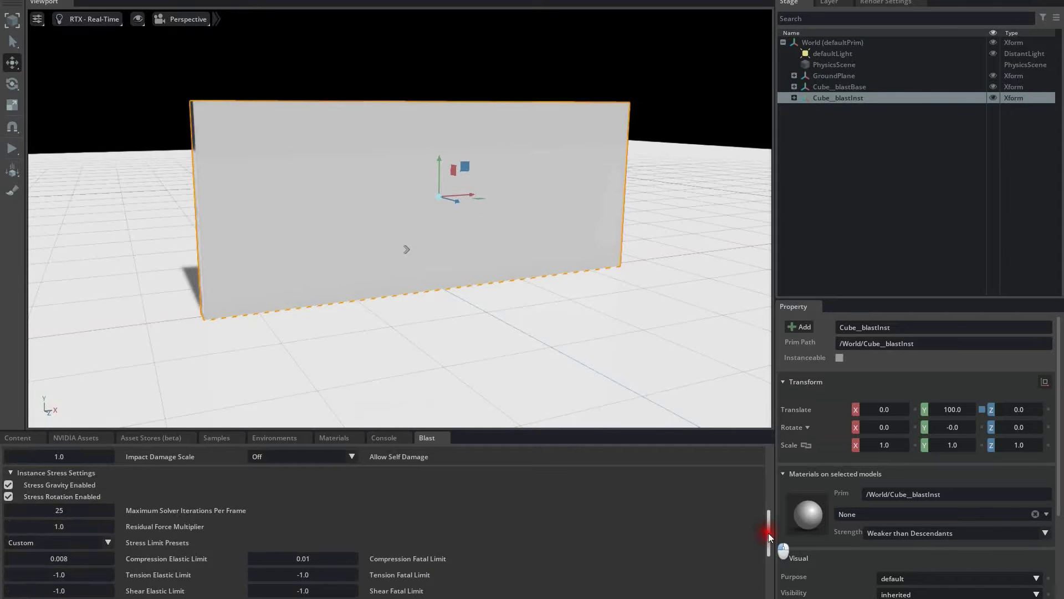
{"action": "scroll", "coordinate": [768, 533], "scroll_direction": "down", "scroll_amount": 2}
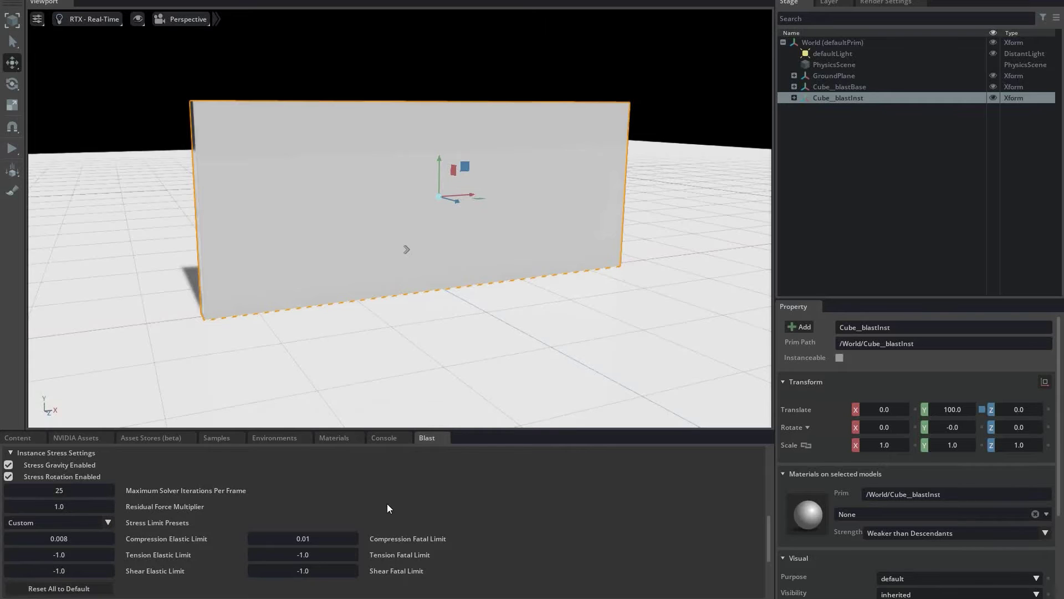
{"action": "left_click", "coordinate": [9, 467]}
{"action": "double_click", "coordinate": [78, 541]}
{"action": "type", "text": "0.05"}
{"action": "left_click", "coordinate": [257, 536]}
{"action": "type", "text": "0."}
{"action": "left_click", "coordinate": [496, 538]}
Set the debug damage tool's damage amount to 25000
{"action": "scroll", "coordinate": [490, 549], "scroll_direction": "down", "scroll_amount": 5}
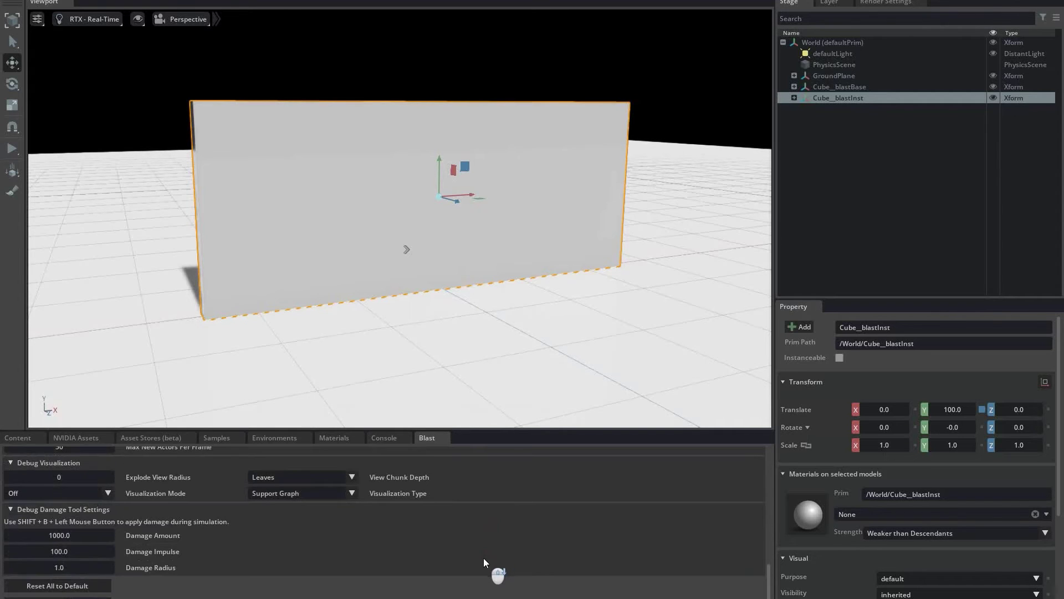
{"action": "left_click", "coordinate": [92, 535]}
{"action": "type", "text": "25000"}
{"action": "left_click", "coordinate": [293, 559]}
Simulate and apply debug damage across the wall's lower part from its left edge to its right edge, and stop the simulation
{"action": "left_click", "coordinate": [123, 134]}
{"action": "left_click", "coordinate": [12, 148]}
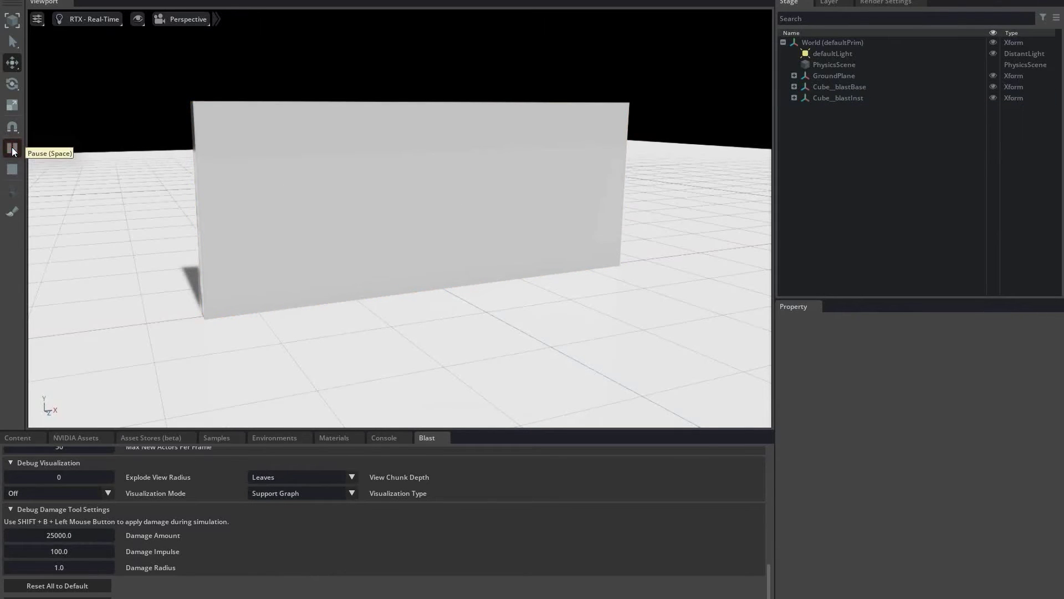
{"action": "left_click", "coordinate": [211, 274], "text": "shift"}
{"action": "left_click", "coordinate": [240, 273], "text": "shift"}
{"action": "left_click", "coordinate": [259, 276], "text": "shift"}
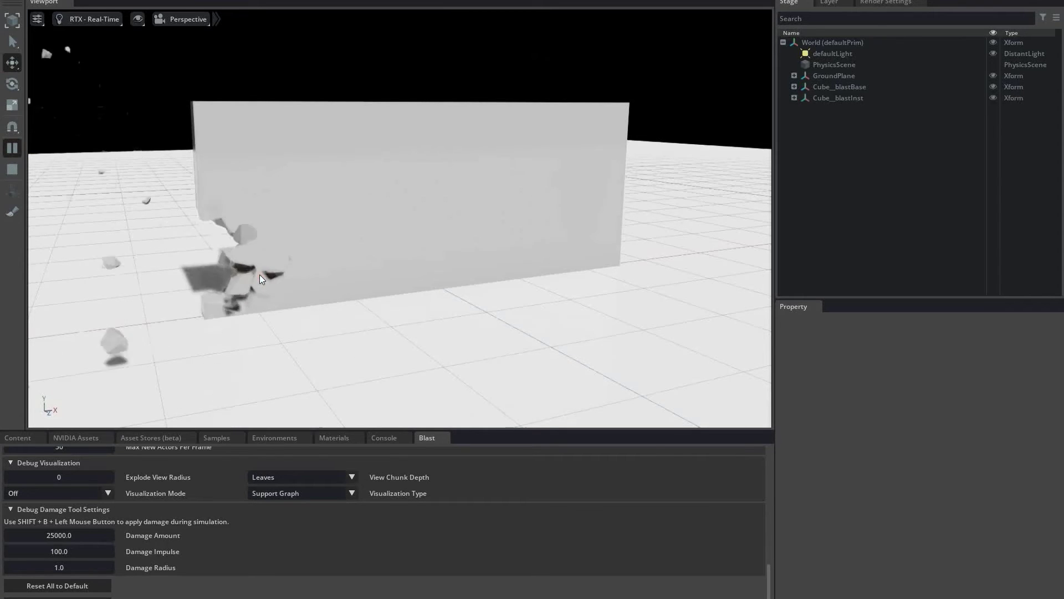
{"action": "left_click", "coordinate": [287, 267], "text": "shift"}
{"action": "left_click", "coordinate": [310, 261], "text": "shift"}
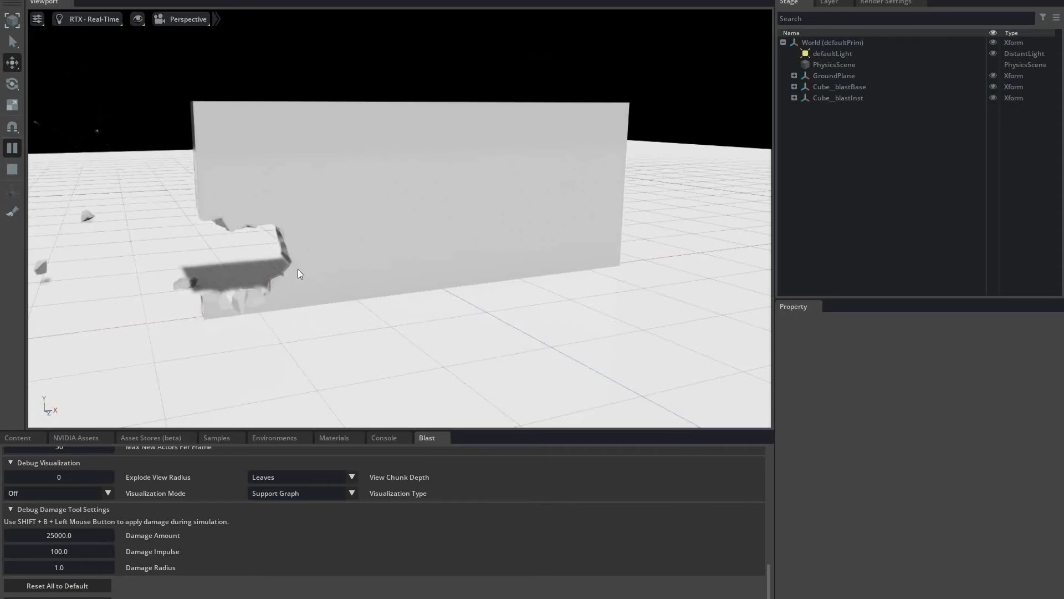
{"action": "left_click", "coordinate": [316, 261], "text": "shift"}
{"action": "left_click", "coordinate": [319, 258], "text": "shift"}
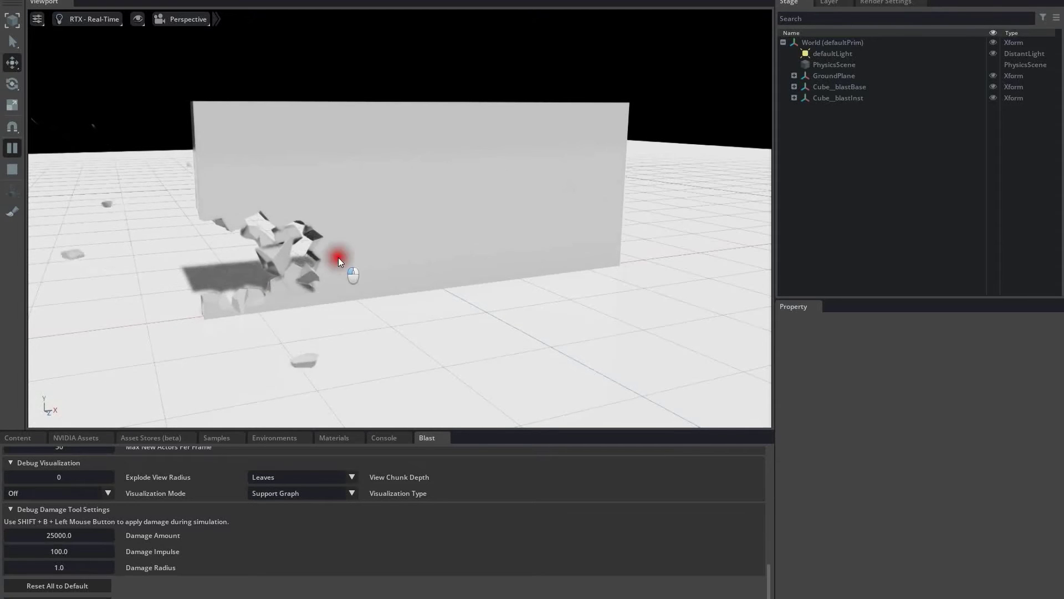
{"action": "left_click", "coordinate": [363, 255], "text": "shift"}
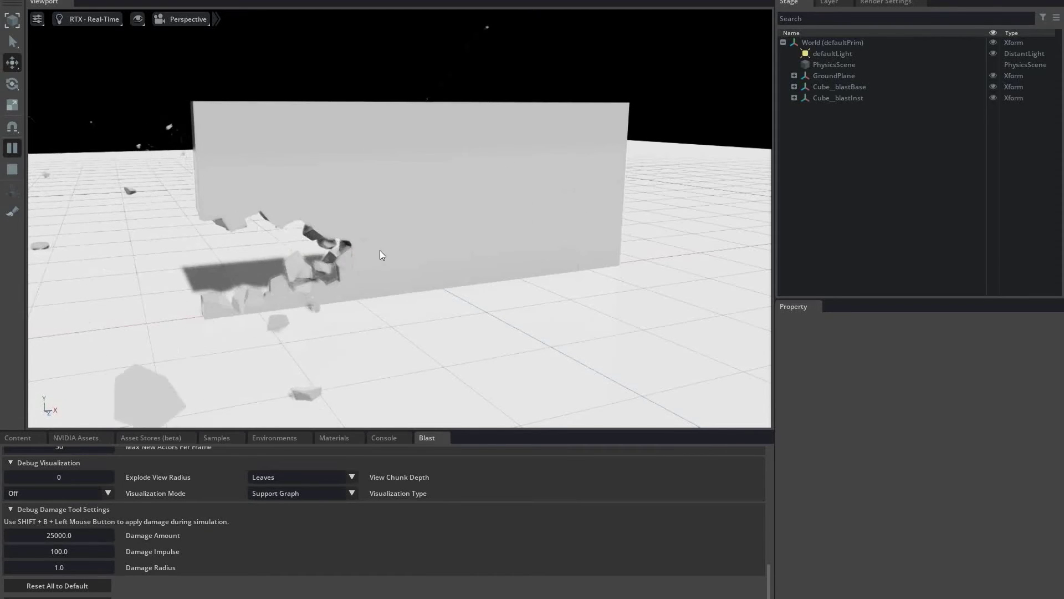
{"action": "left_click", "coordinate": [369, 241], "text": "shift"}
{"action": "left_click", "coordinate": [403, 246], "text": "shift"}
{"action": "left_click", "coordinate": [422, 244], "text": "shift"}
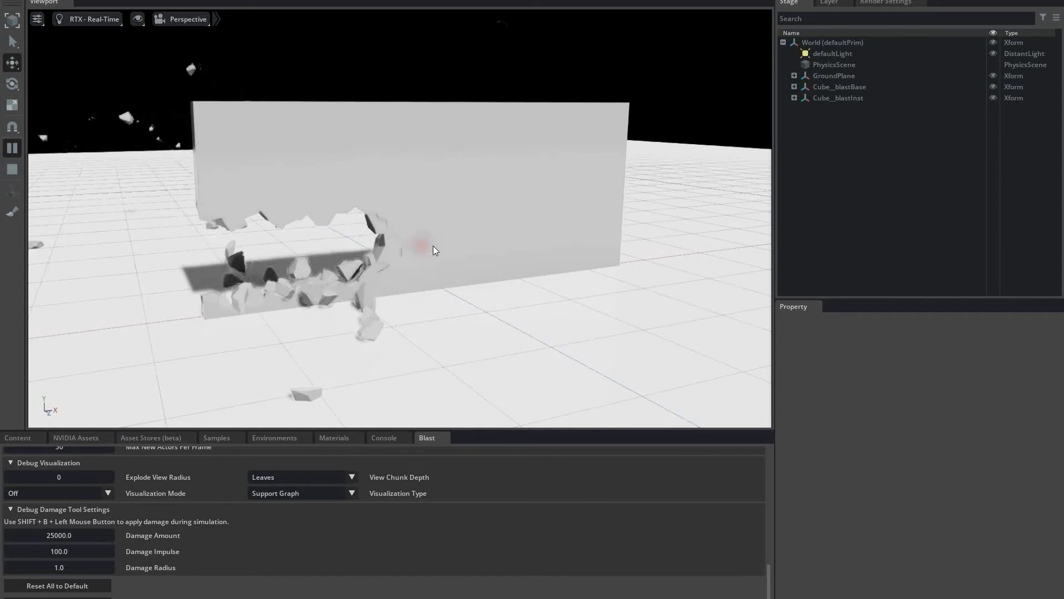
{"action": "left_click", "coordinate": [454, 244], "text": "shift"}
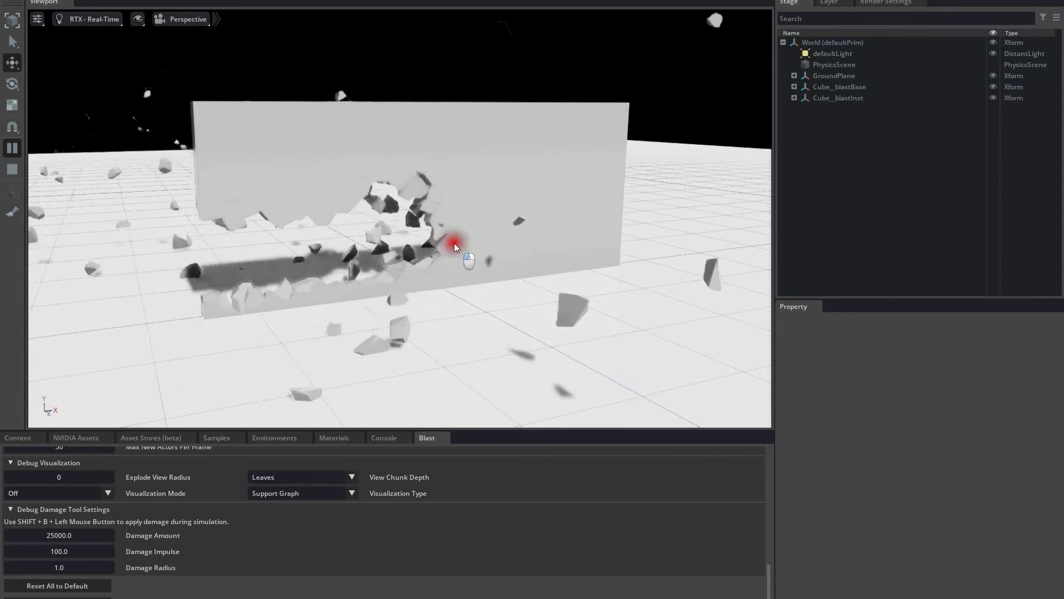
{"action": "left_click", "coordinate": [468, 244], "text": "shift"}
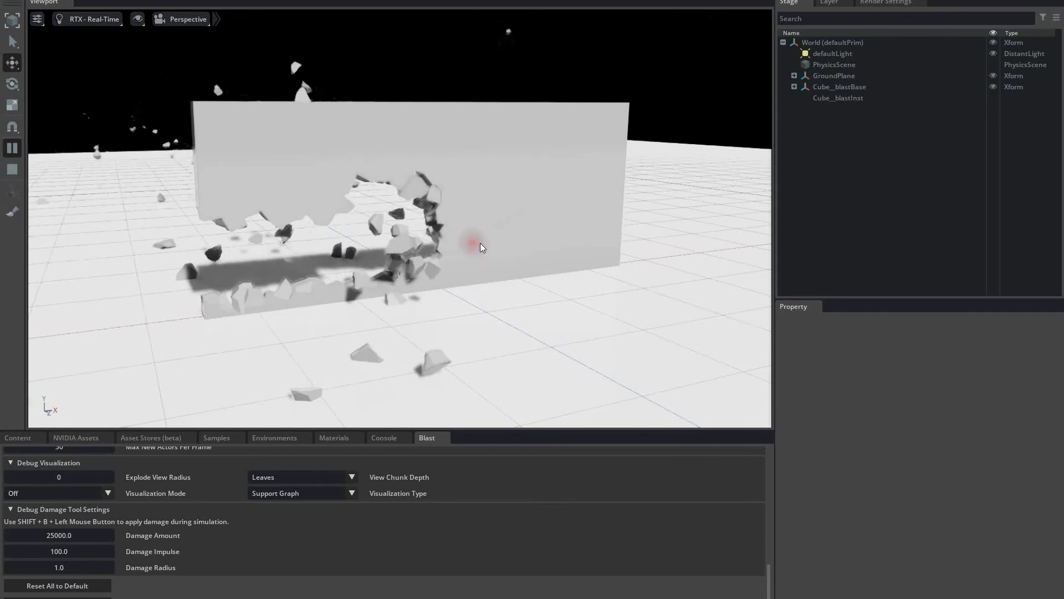
{"action": "left_click", "coordinate": [484, 239], "text": "shift"}
{"action": "left_click", "coordinate": [508, 238], "text": "shift"}
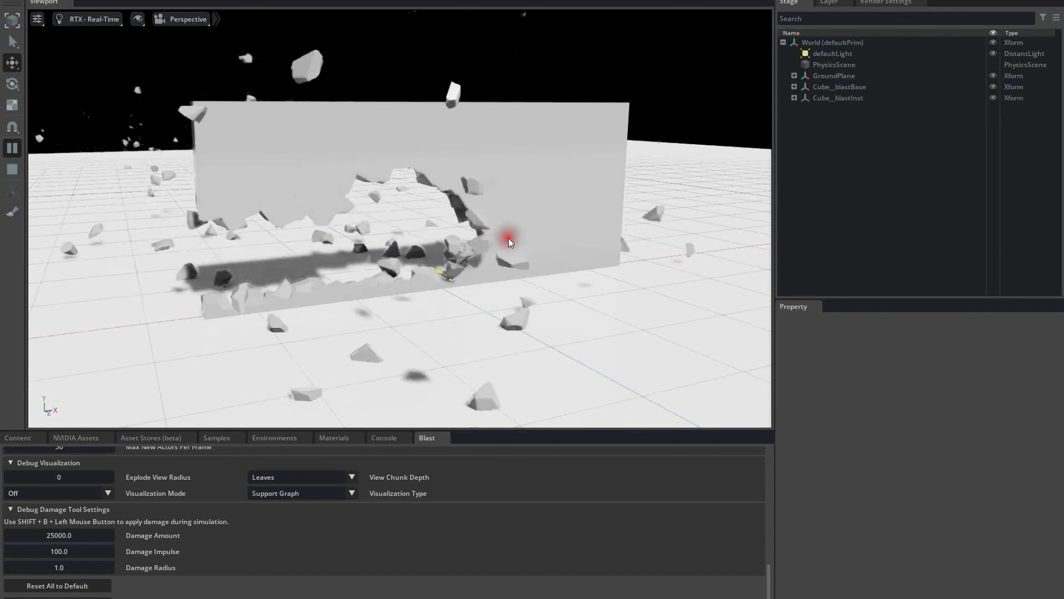
{"action": "left_click", "coordinate": [515, 234], "text": "shift"}
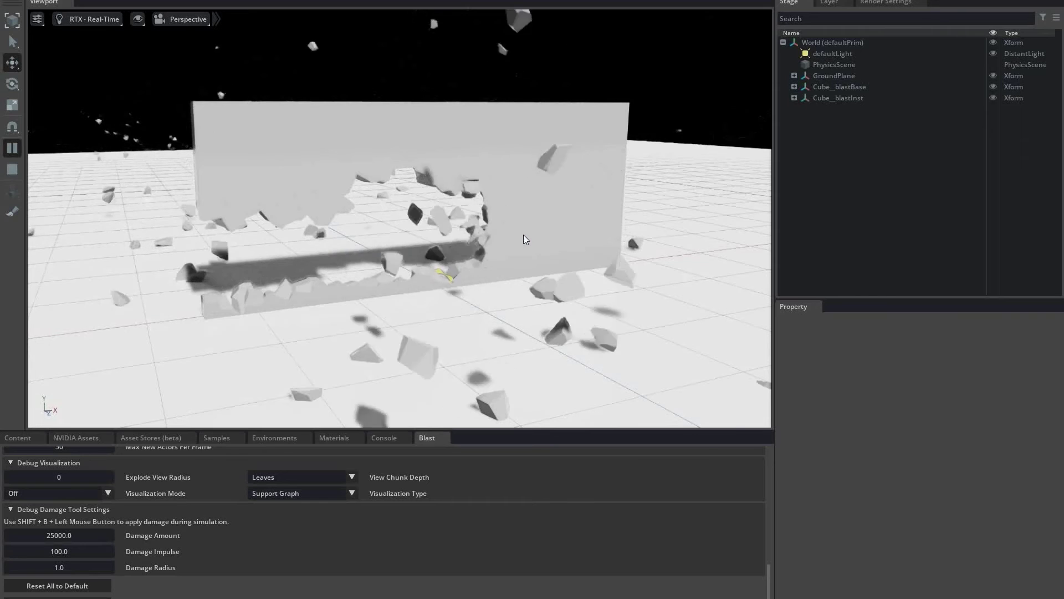
{"action": "left_click", "coordinate": [496, 237], "text": "shift"}
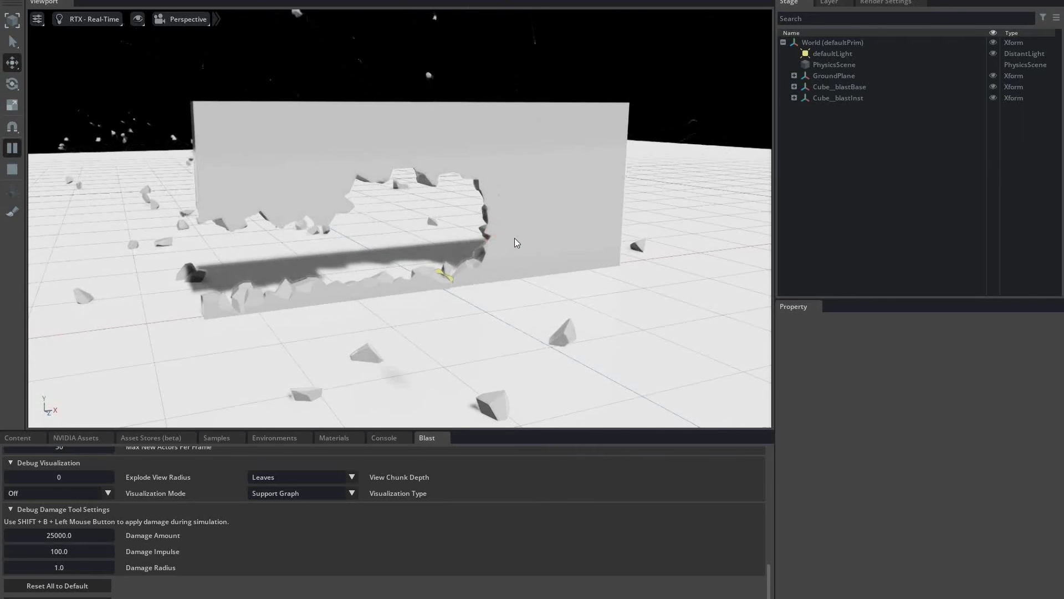
{"action": "left_click", "coordinate": [518, 236], "text": "shift"}
{"action": "left_click", "coordinate": [533, 232], "text": "shift"}
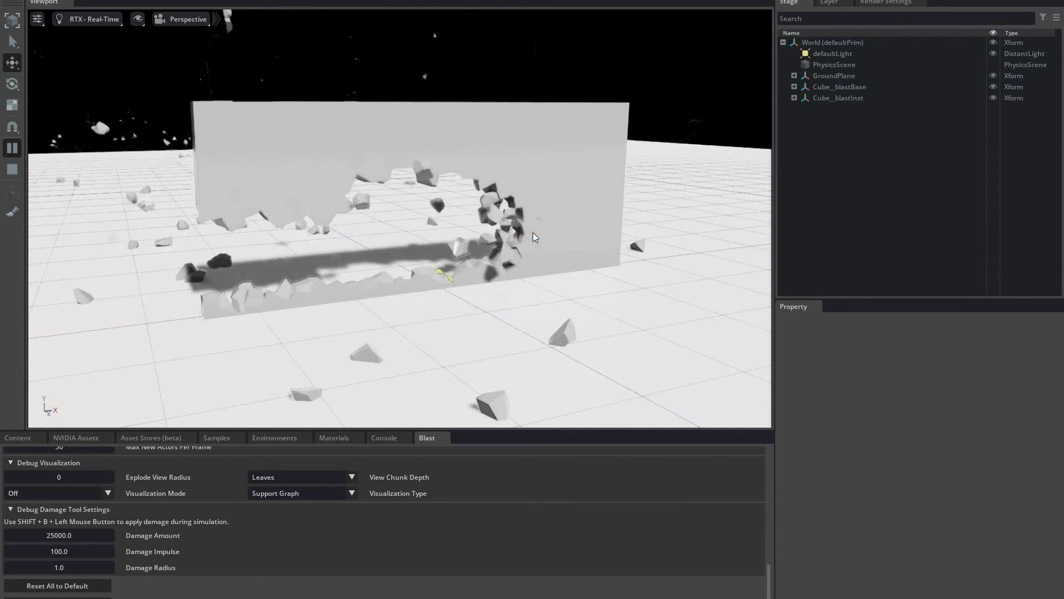
{"action": "left_click", "coordinate": [540, 233], "text": "shift"}
{"action": "left_click", "coordinate": [557, 233], "text": "shift"}
{"action": "left_click", "coordinate": [583, 226], "text": "shift"}
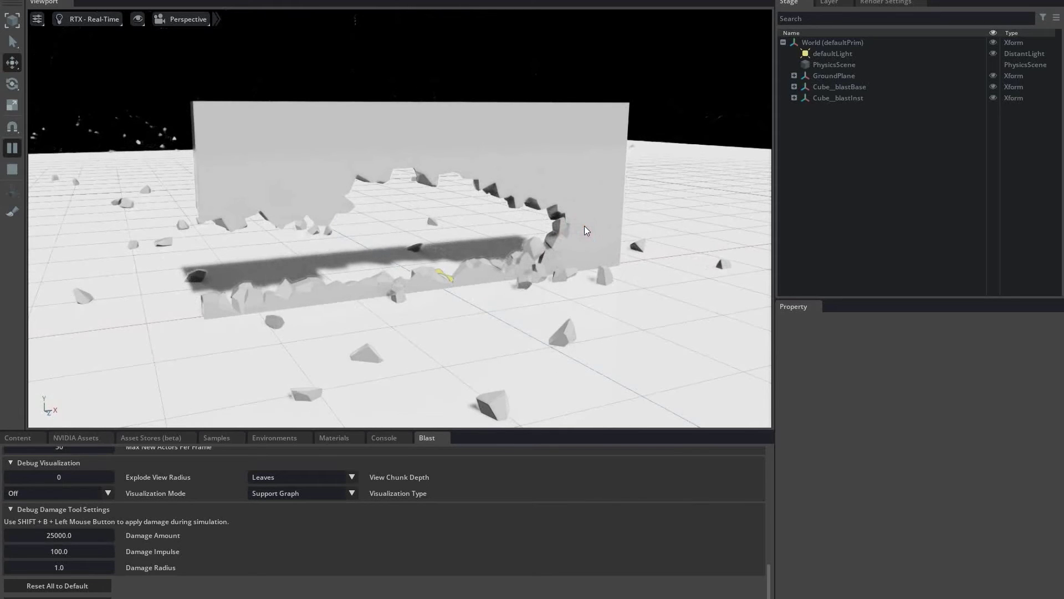
{"action": "left_click", "coordinate": [589, 227], "text": "shift"}
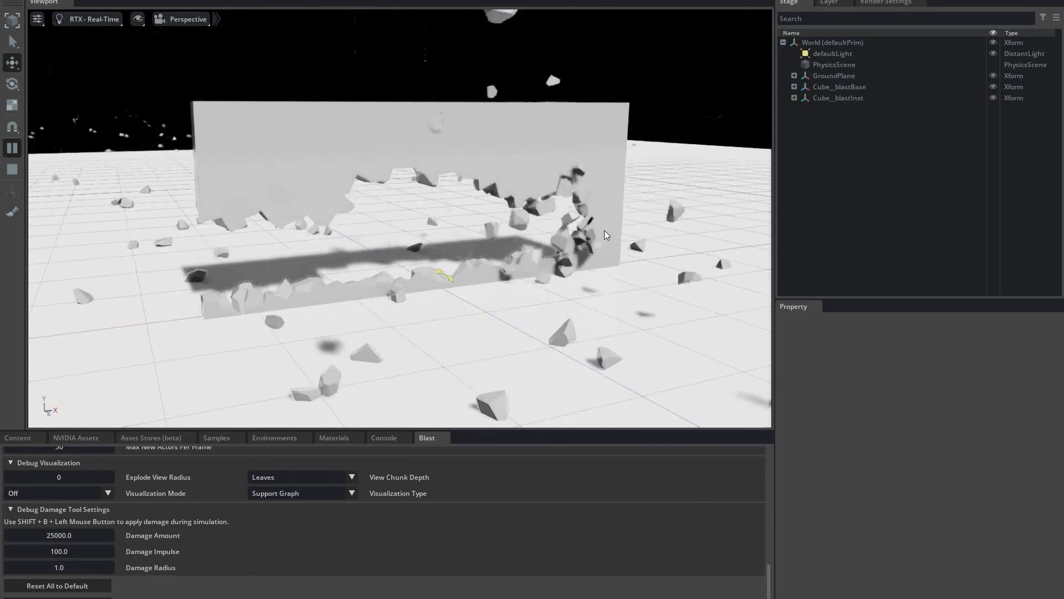
{"action": "left_click", "coordinate": [605, 229], "text": "shift"}
{"action": "left_click", "coordinate": [617, 225], "text": "shift"}
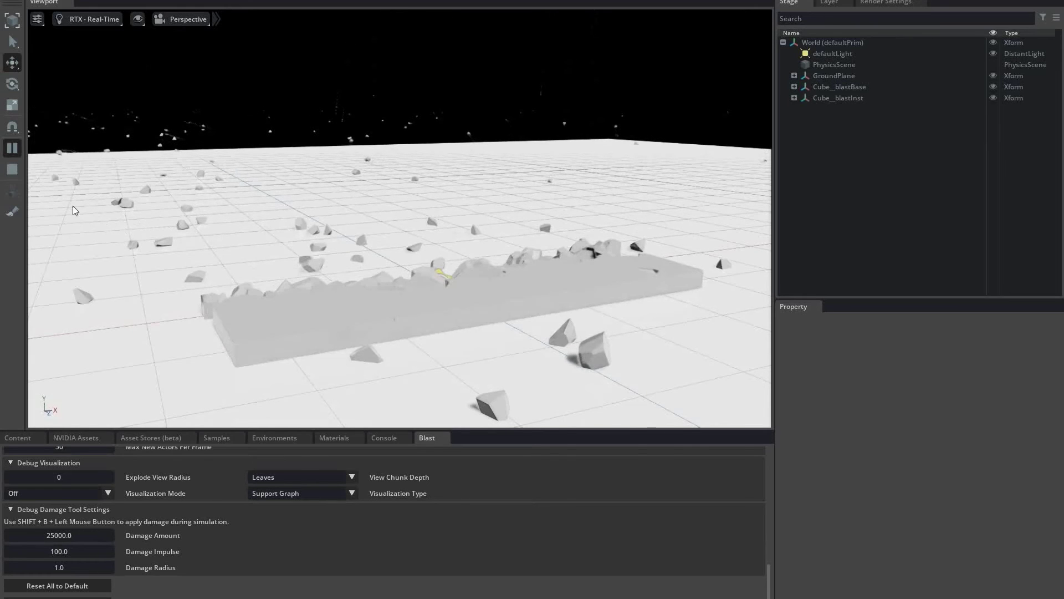
{"action": "left_click", "coordinate": [14, 171]}
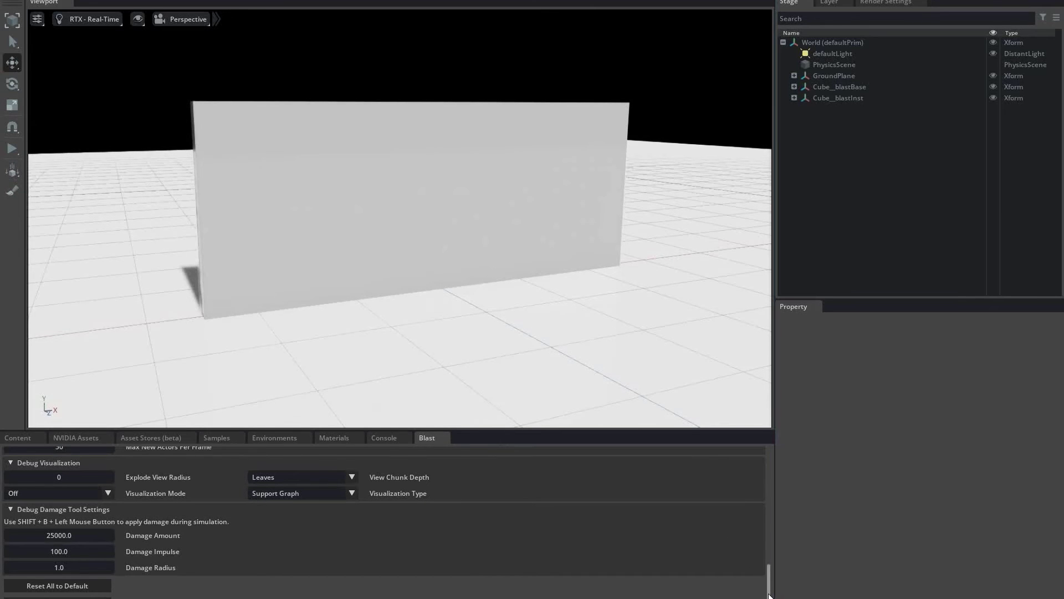
Enable stress gravity and stress rotation for Cube__blastInst
{"action": "left_click_drag", "start_coordinate": [769, 582], "coordinate": [778, 542]}
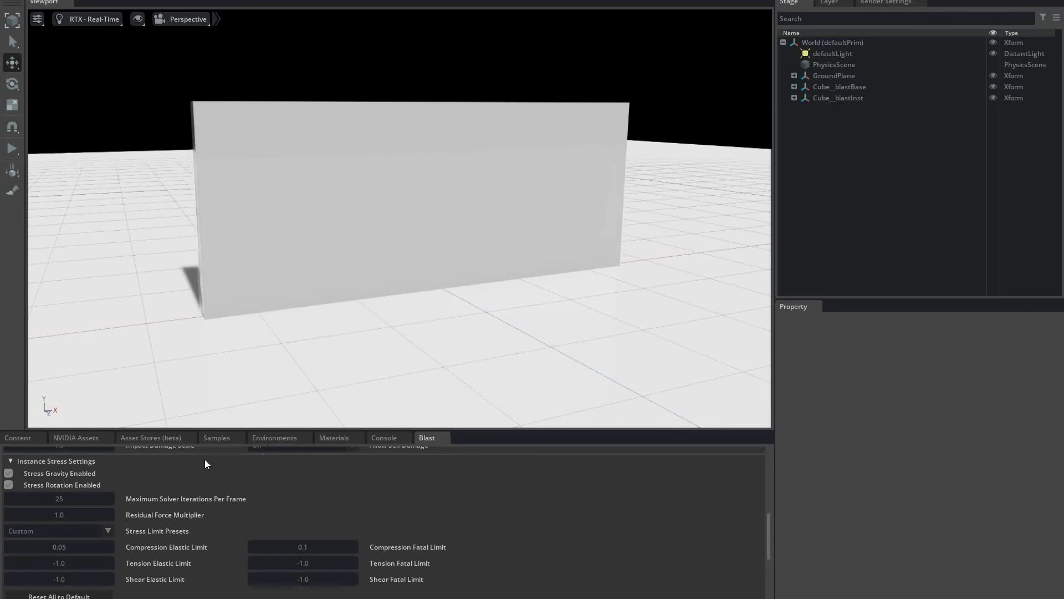
{"action": "left_click", "coordinate": [10, 474]}
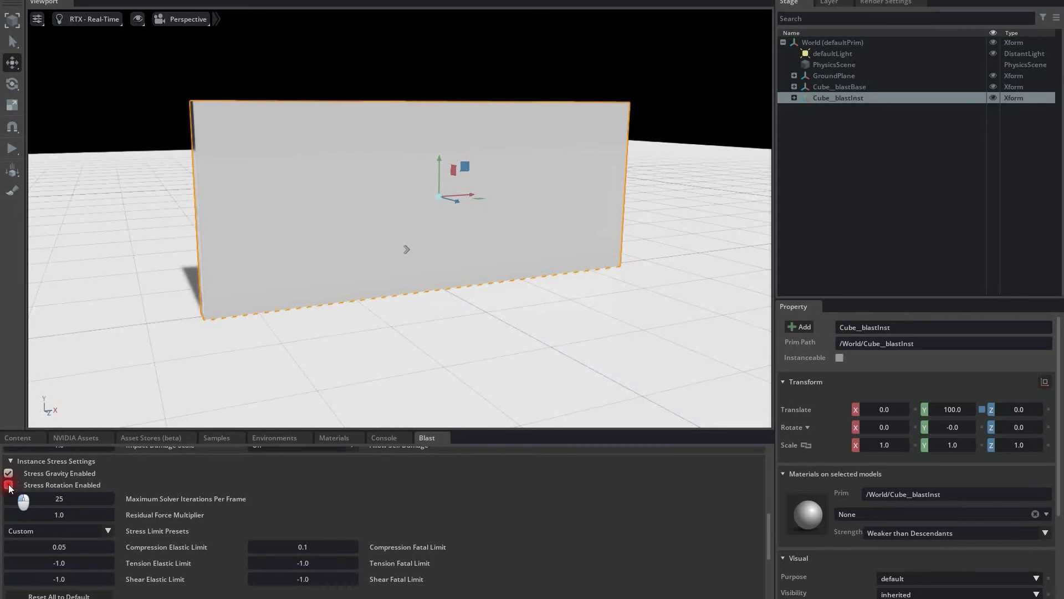
{"action": "left_click", "coordinate": [9, 485]}
Simulate and apply debug damage along the wall's lower part from its left edge towards its right edge until it collapses, and stop the simulation
{"action": "left_click", "coordinate": [141, 124]}
{"action": "left_click", "coordinate": [14, 149]}
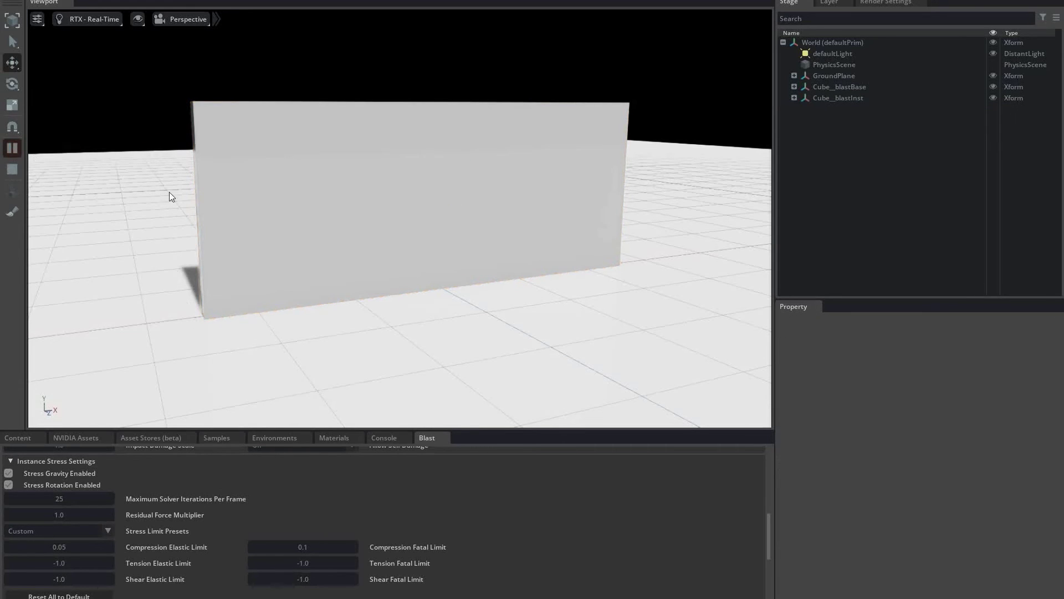
{"action": "left_click", "coordinate": [230, 279]}
{"action": "left_click", "coordinate": [257, 277]}
{"action": "left_click", "coordinate": [222, 266]}
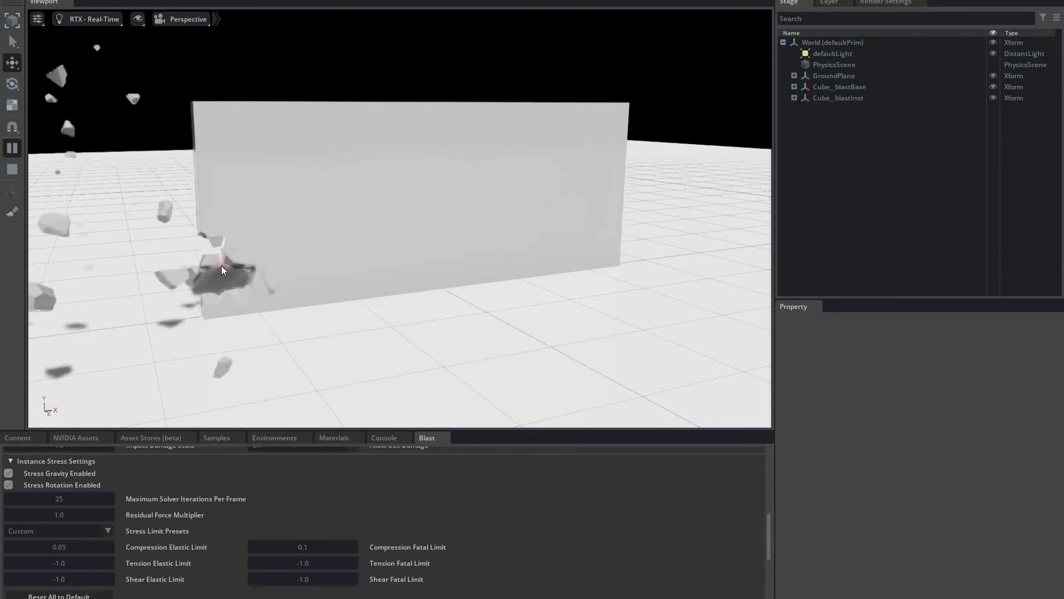
{"action": "left_click", "coordinate": [292, 264]}
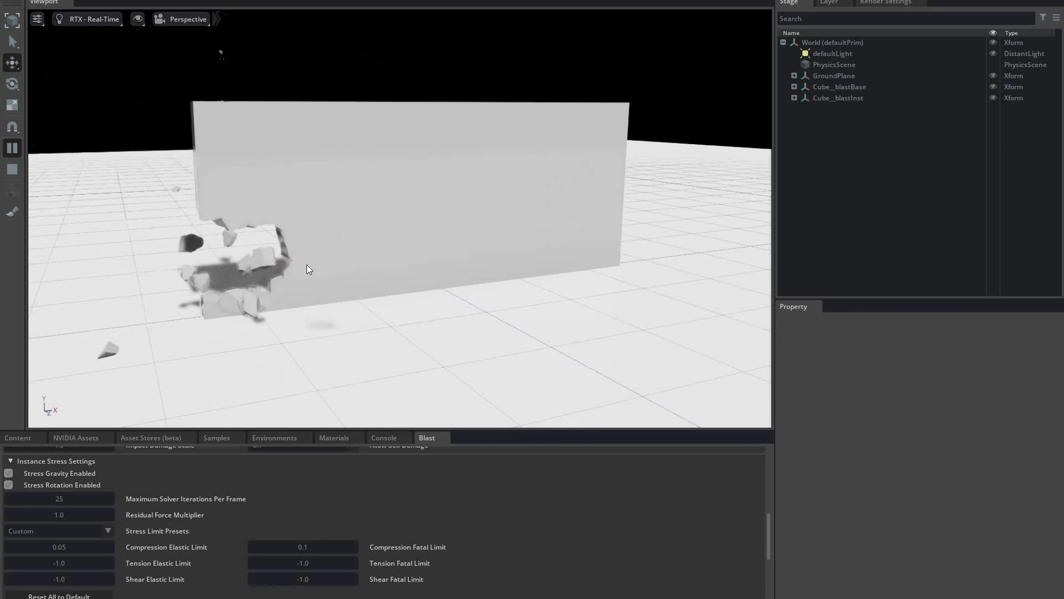
{"action": "left_click", "coordinate": [313, 262]}
{"action": "left_click", "coordinate": [321, 261]}
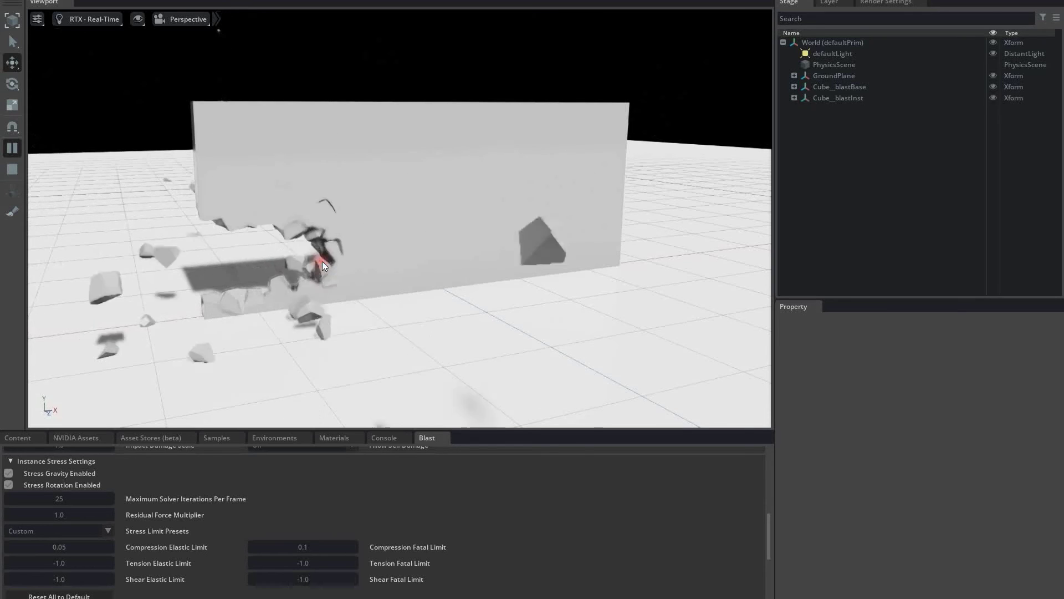
{"action": "left_click", "coordinate": [366, 253]}
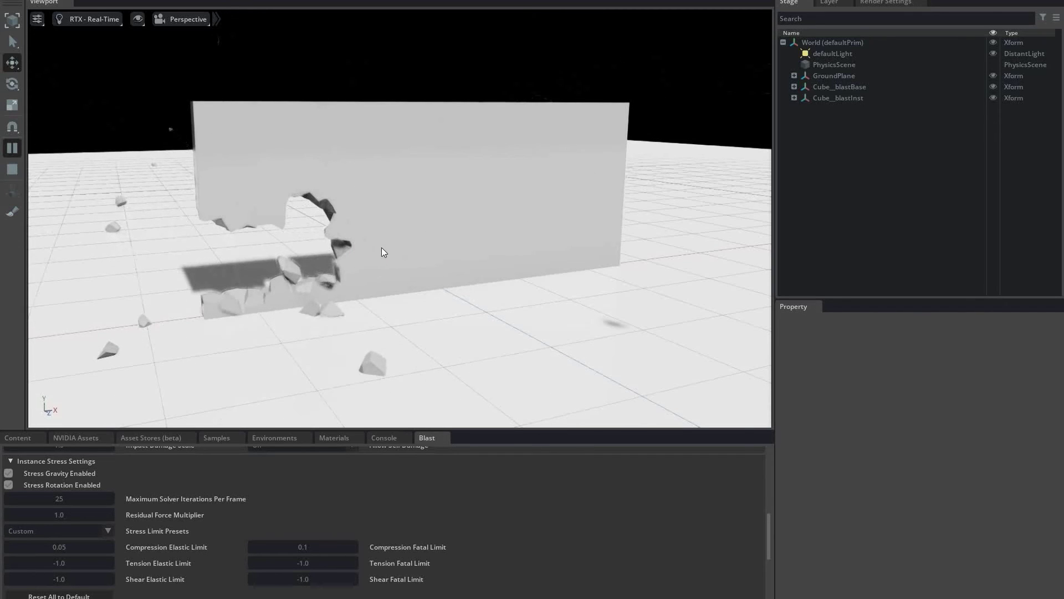
{"action": "left_click", "coordinate": [386, 248]}
{"action": "left_click", "coordinate": [411, 240]}
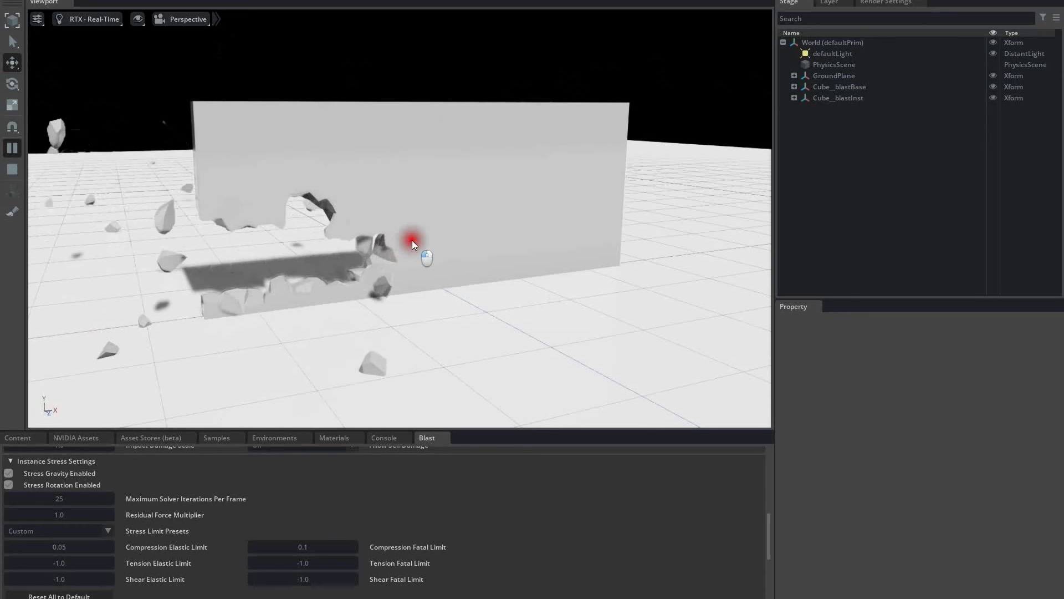
{"action": "left_click", "coordinate": [410, 244]}
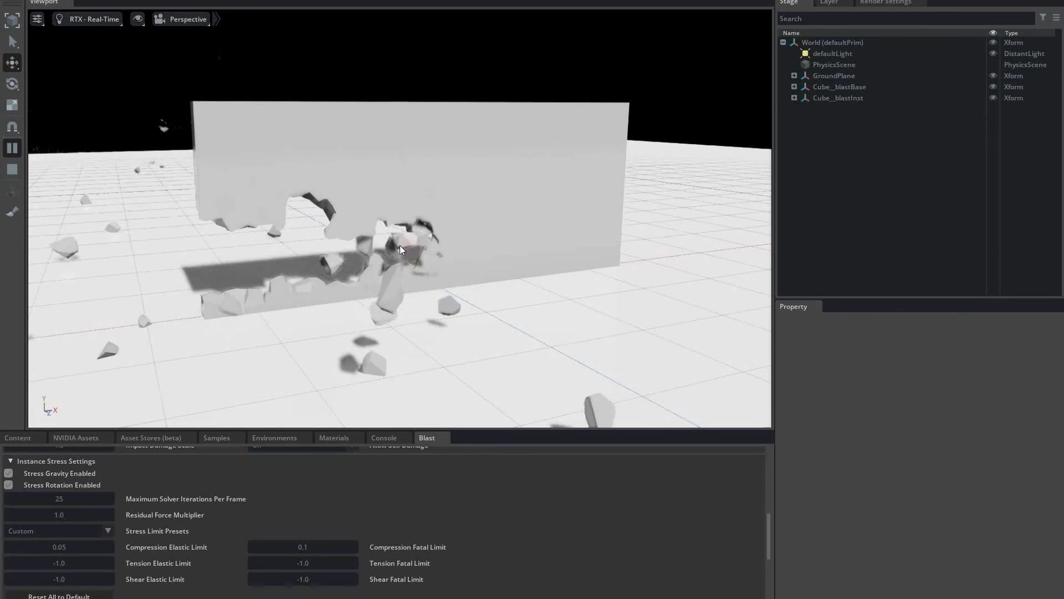
{"action": "left_click", "coordinate": [453, 242]}
{"action": "left_click", "coordinate": [461, 242]}
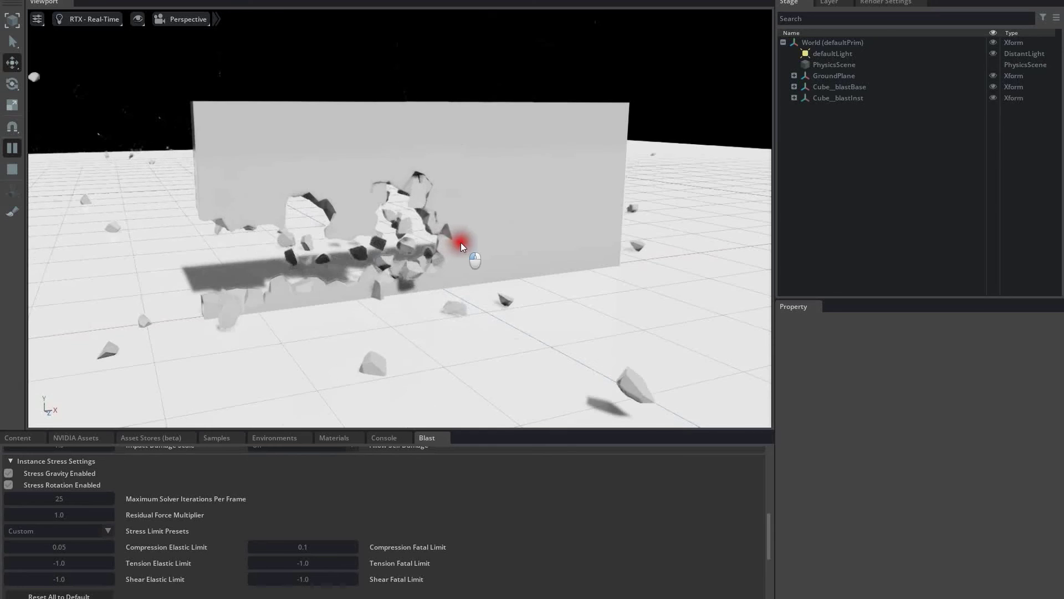
{"action": "left_click", "coordinate": [477, 243]}
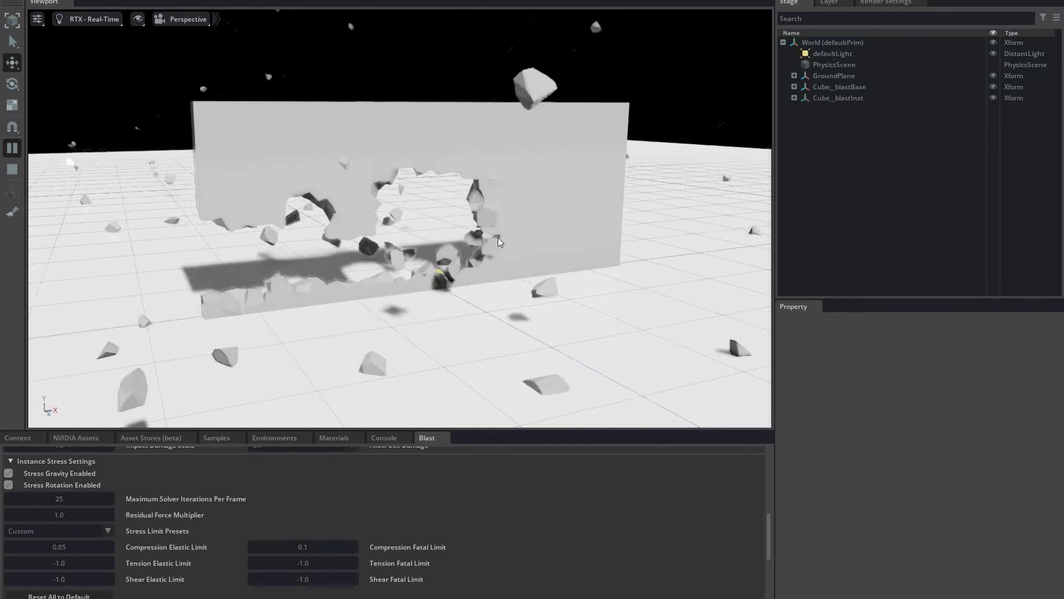
{"action": "left_click", "coordinate": [503, 238]}
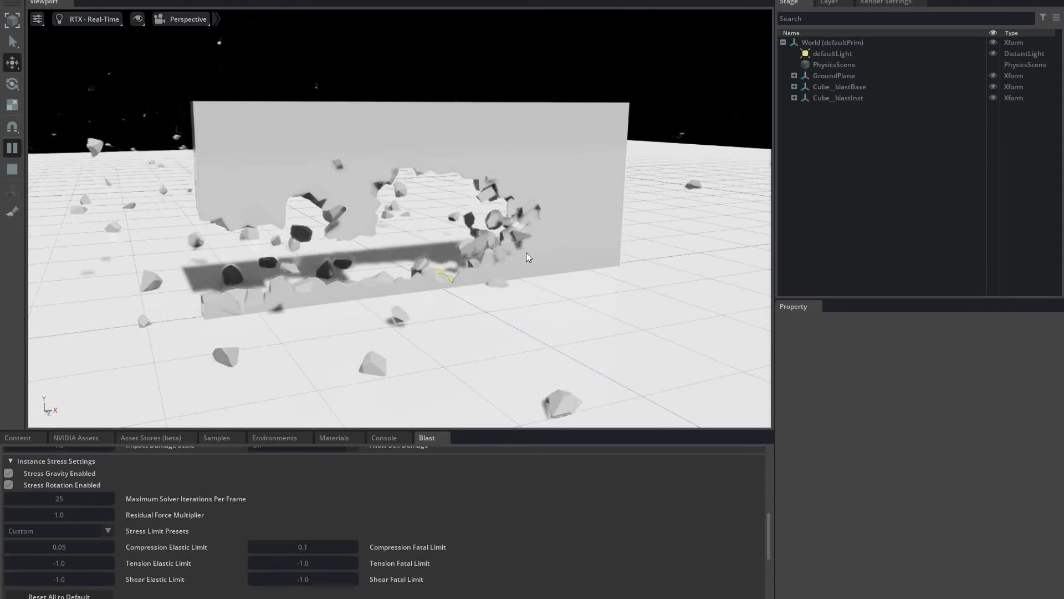
{"action": "left_click", "coordinate": [530, 237]}
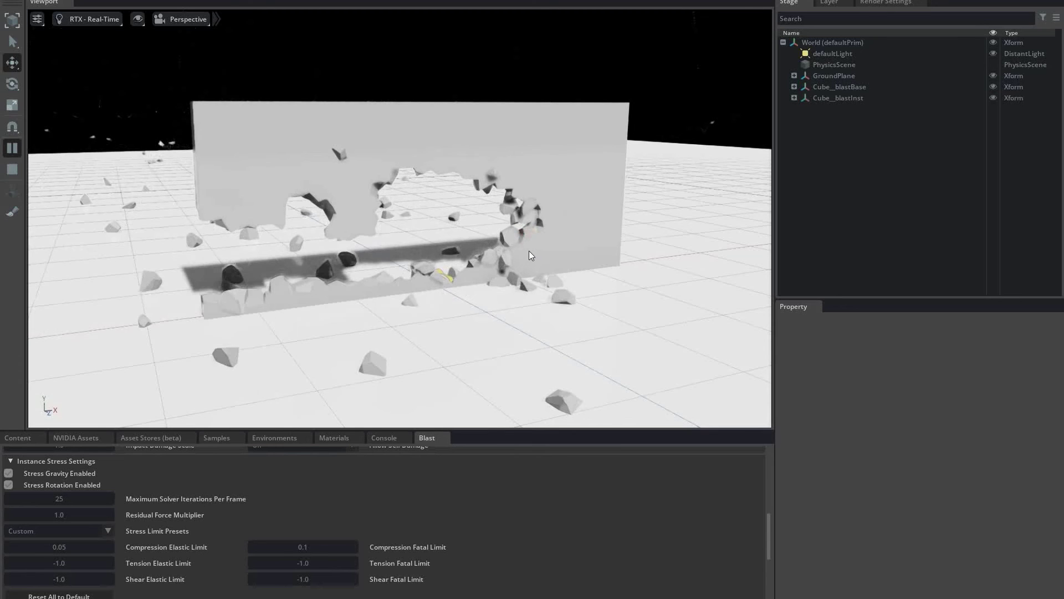
{"action": "left_click", "coordinate": [535, 244]}
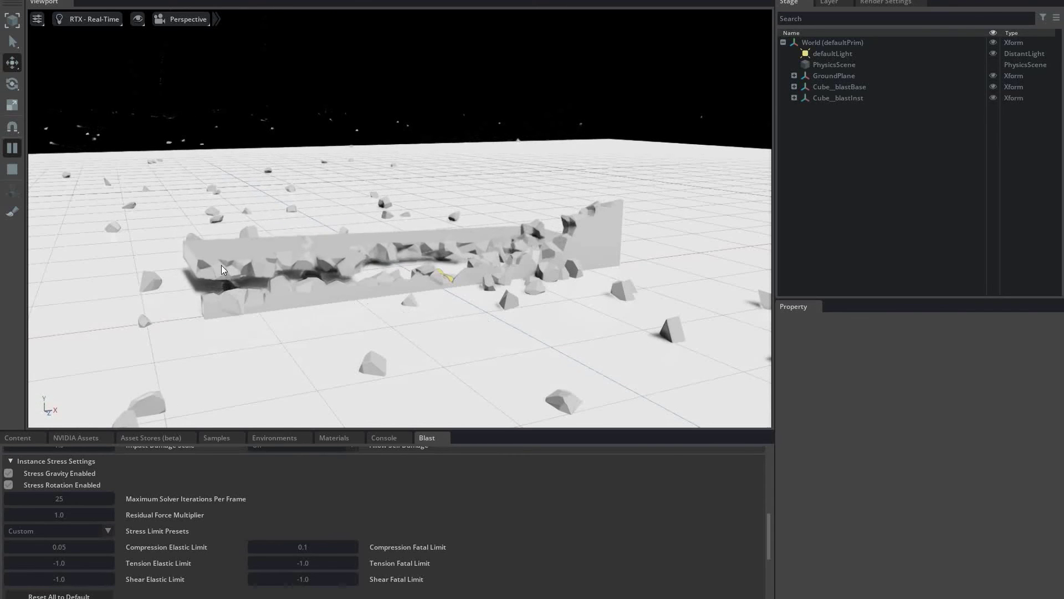
{"action": "left_click", "coordinate": [12, 171]}
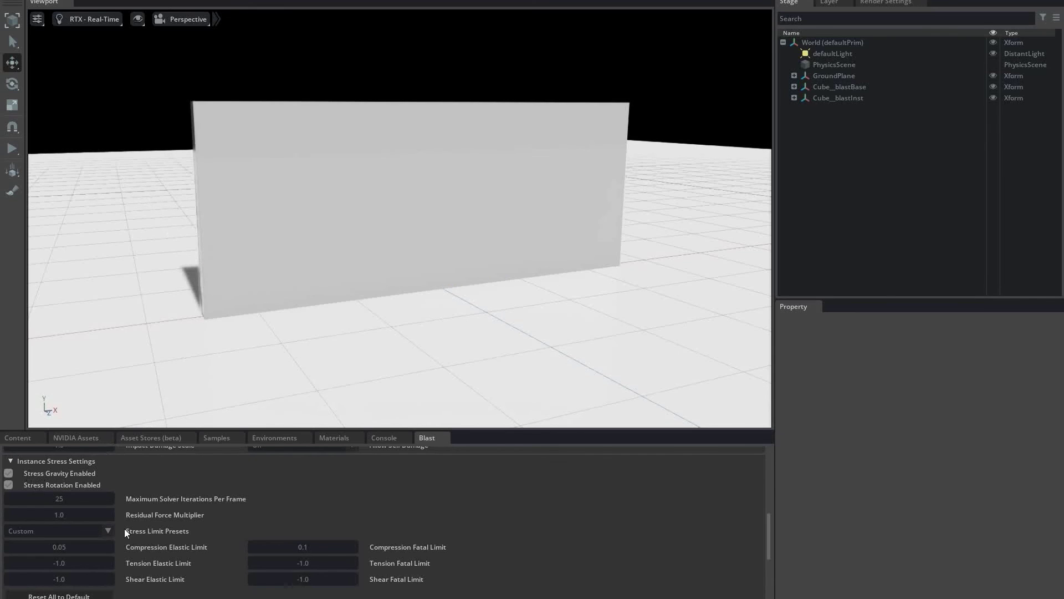
Set the compression elastic limit of Cube__blastInst to 0.02 and its compression fatal limit to 0.05
{"action": "double_click", "coordinate": [92, 547]}
{"action": "type", "text": "0.02"}
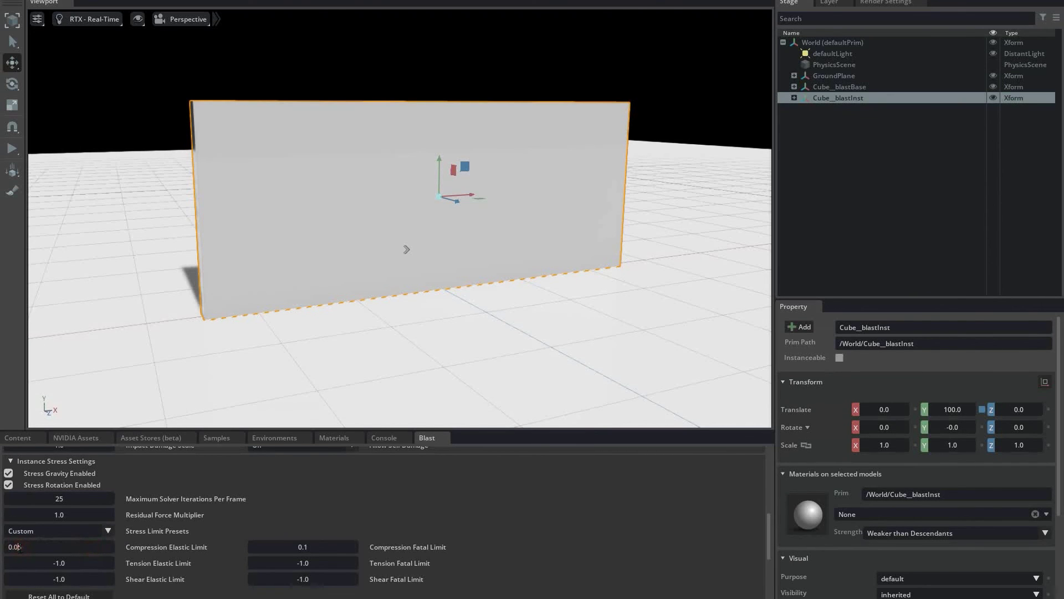
{"action": "double_click", "coordinate": [317, 548]}
{"action": "type", "text": "0.05"}
{"action": "key", "text": "Return"}
Set the debug damage tool's damage amount to 10000
{"action": "scroll", "coordinate": [205, 522], "scroll_direction": "down", "scroll_amount": 5}
{"action": "double_click", "coordinate": [56, 536]}
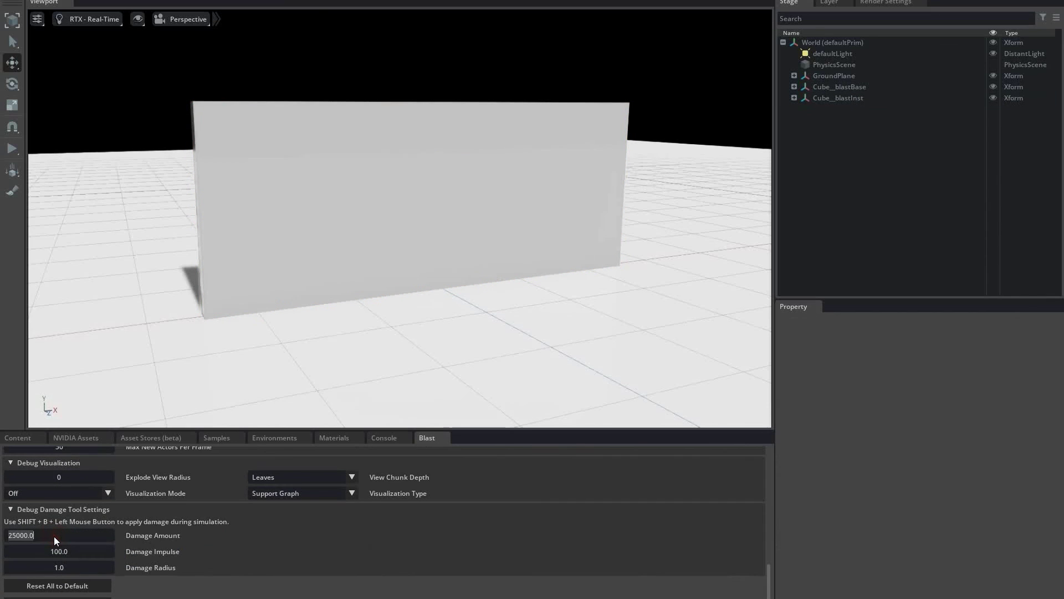
{"action": "type", "text": "10000"}
{"action": "key", "text": "Return"}
Simulate and apply debug damage to the wall's lower part from its left edge to about the middle
{"action": "left_click", "coordinate": [13, 148]}
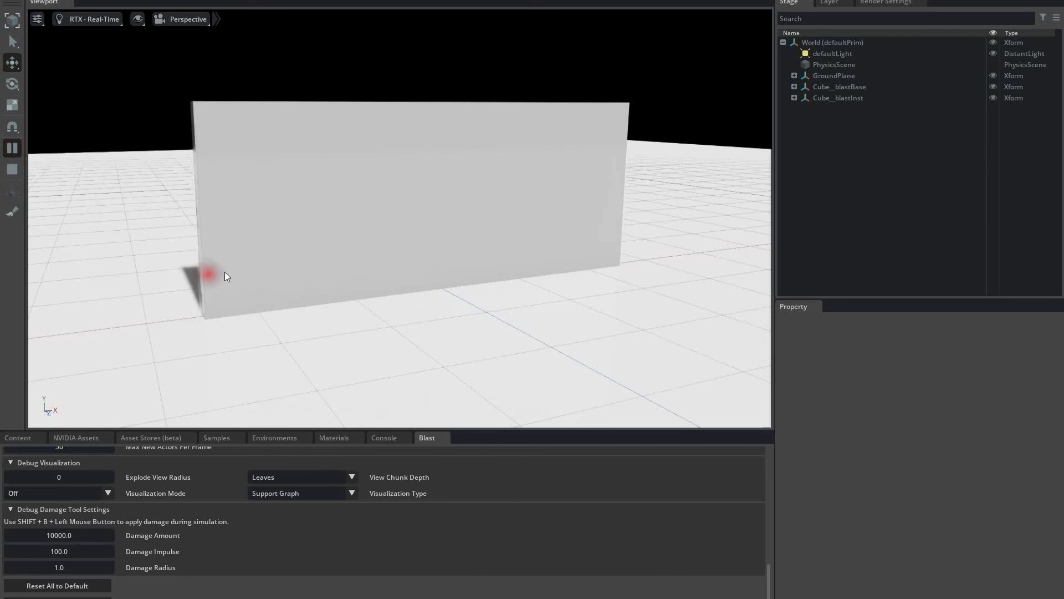
{"action": "mouse_move", "coordinate": [235, 268]}
{"action": "left_mouse_down", "text": "shift"}
{"action": "mouse_move", "coordinate": [373, 256]}
{"action": "mouse_move", "coordinate": [326, 261]}
{"action": "left_mouse_up", "text": "shift"}
{"action": "left_click", "coordinate": [373, 257], "text": "shift"}
{"action": "left_click", "coordinate": [349, 259], "text": "shift"}
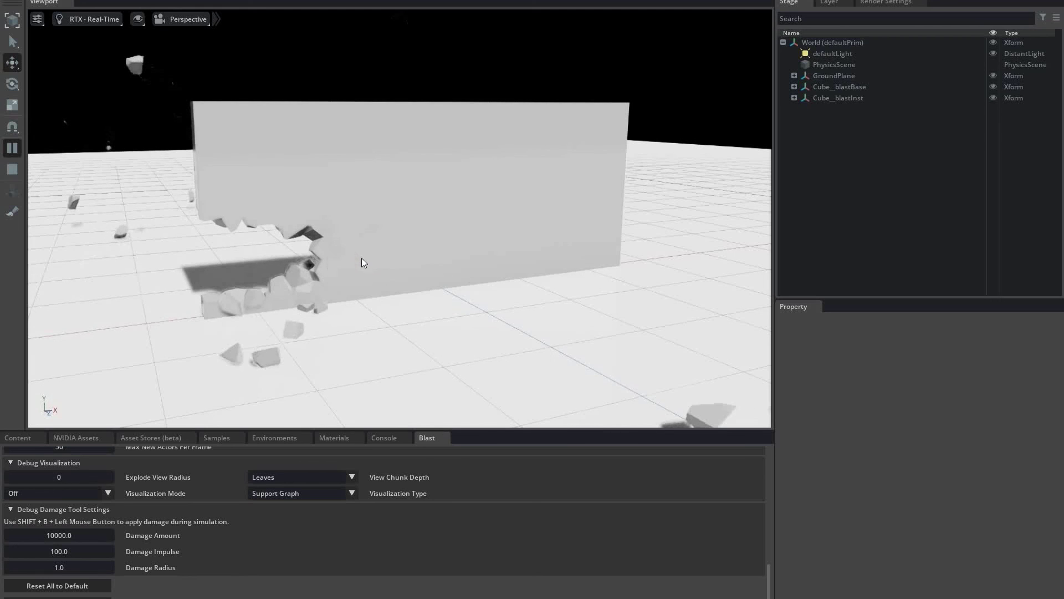
{"action": "left_click", "coordinate": [396, 258], "text": "shift"}
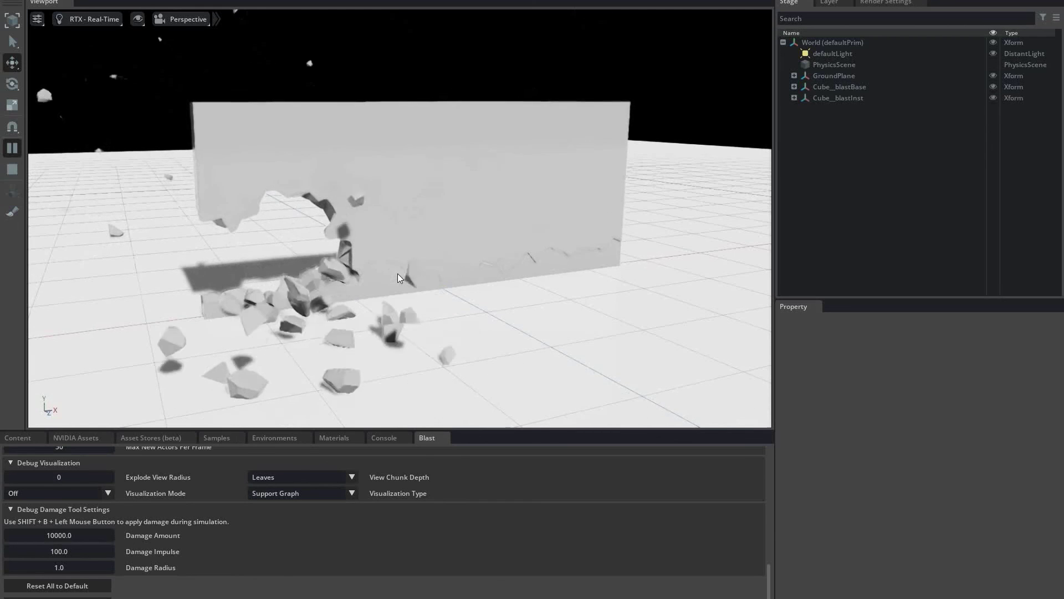
{"action": "left_click", "coordinate": [391, 245], "text": "shift"}
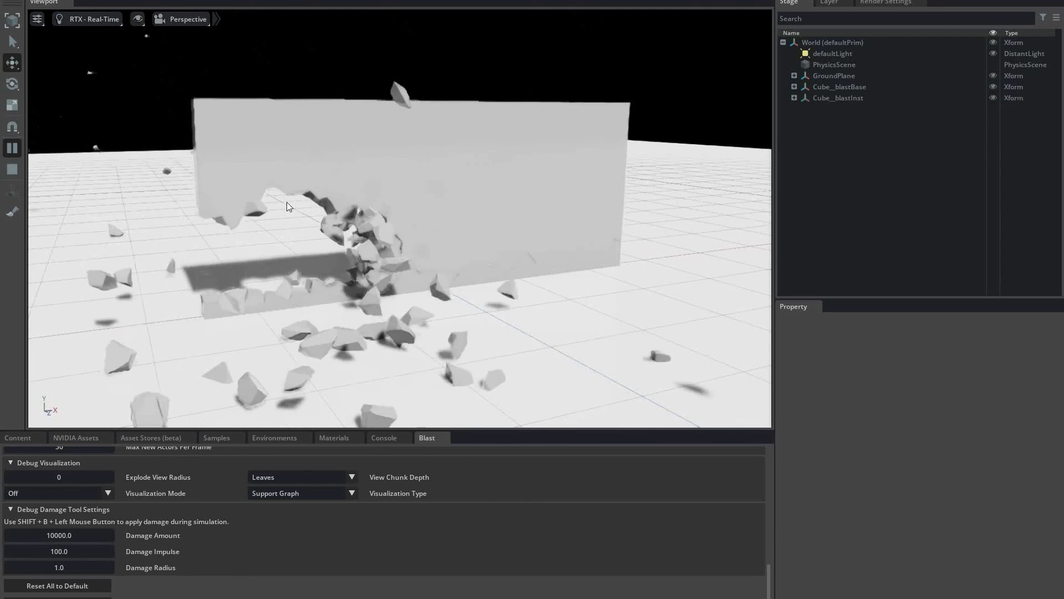
{"action": "left_click", "coordinate": [353, 308], "text": "shift"}
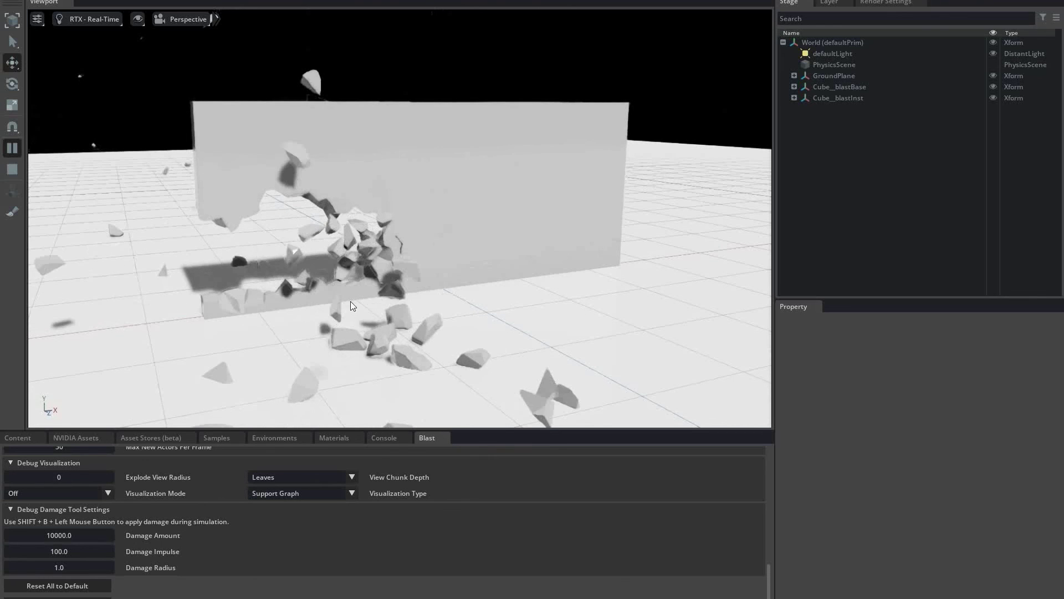
{"action": "left_click", "coordinate": [364, 262], "text": "shift"}
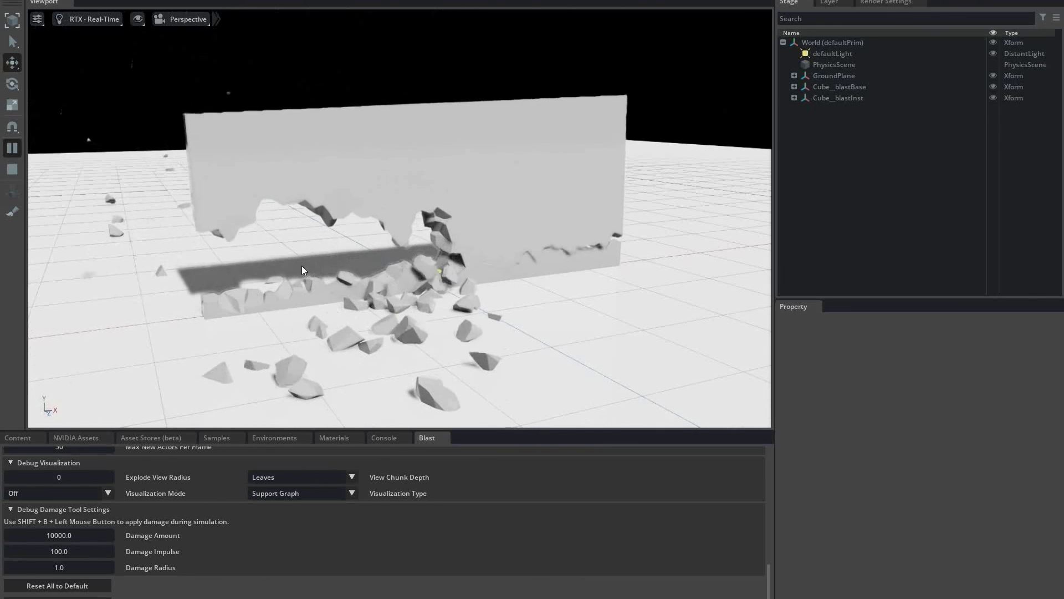